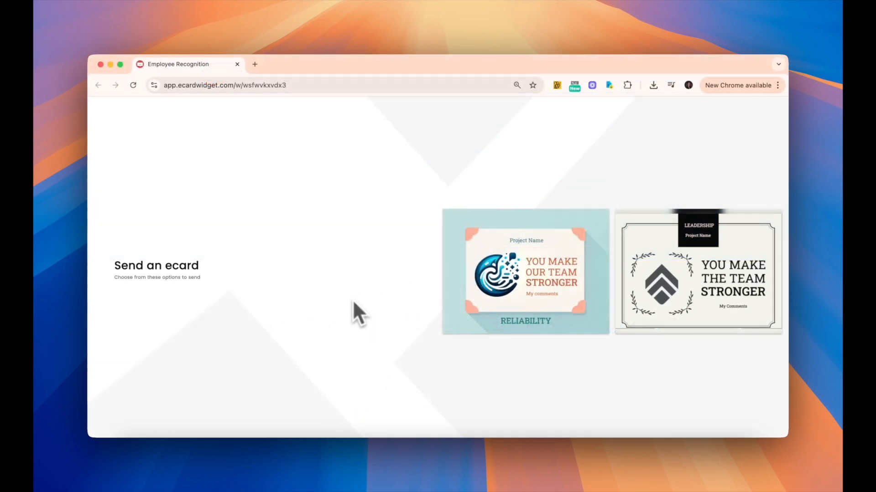
# - Open the Source of Strength send form for the Reliability card and scroll through it
pyautogui.click(470, 295)
pyautogui.click(495, 273)
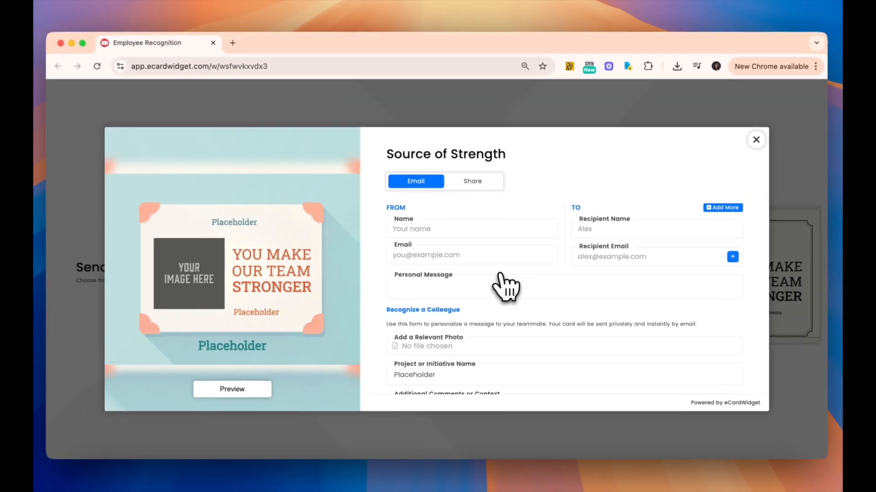
pyautogui.scroll(-5, 547, 296)
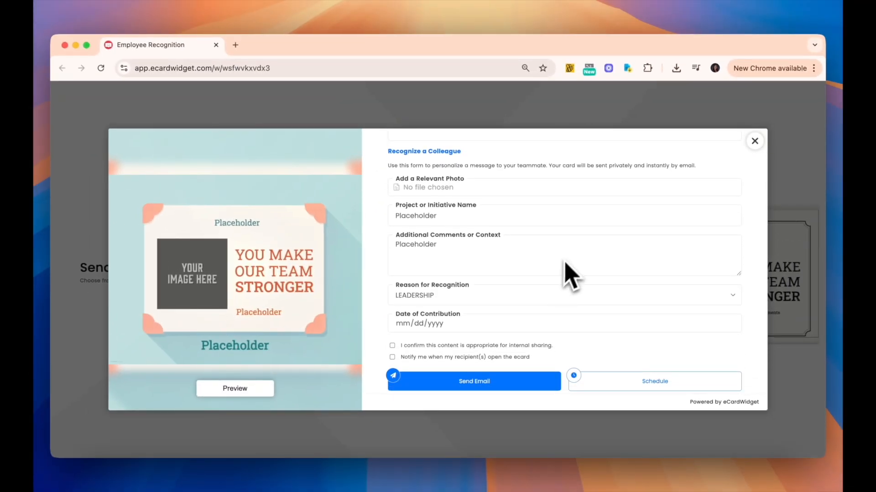
pyautogui.scroll(5, 573, 274)
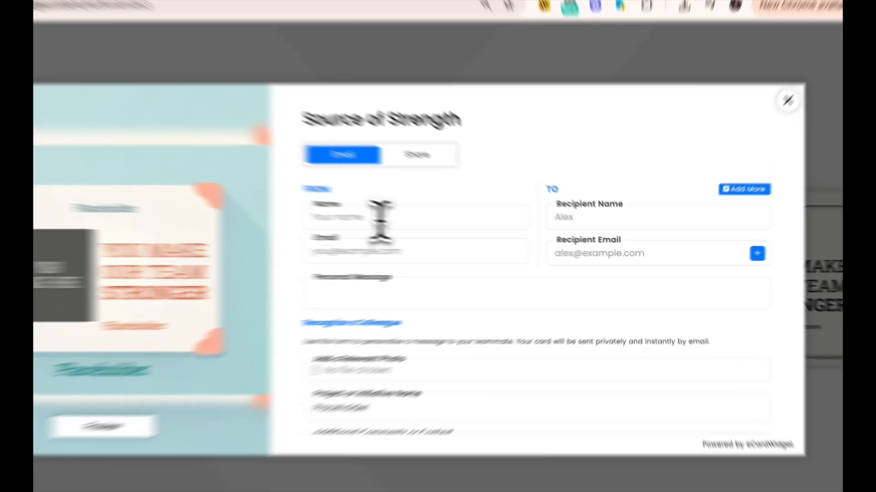
# - Click into the sender Name, Recipient Name and Personal Message fields, leaving them blank
pyautogui.click(447, 230)
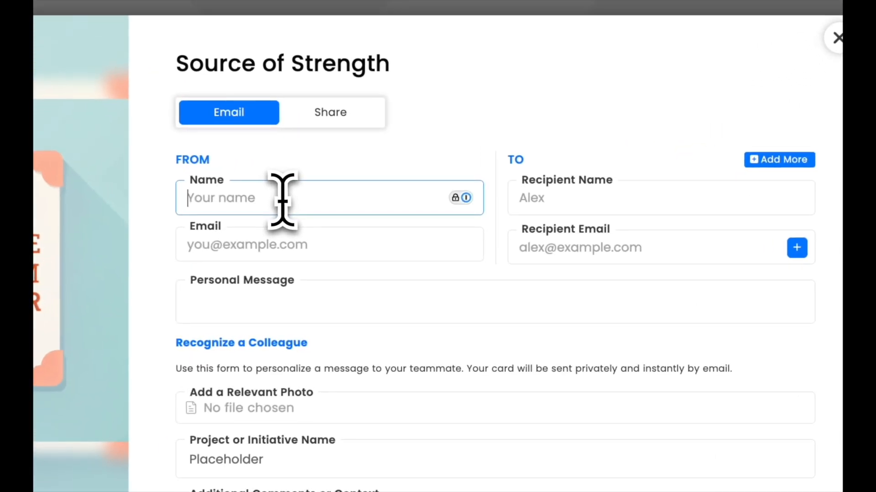
pyautogui.click(601, 201)
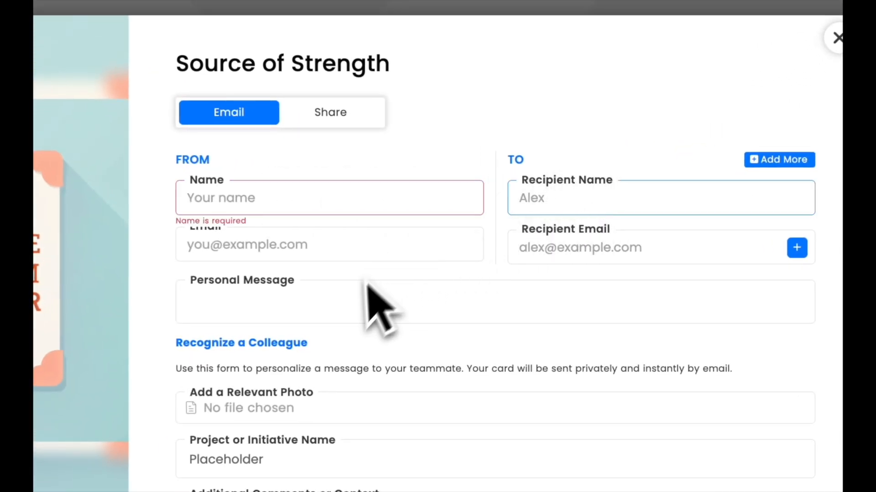
pyautogui.click(351, 301)
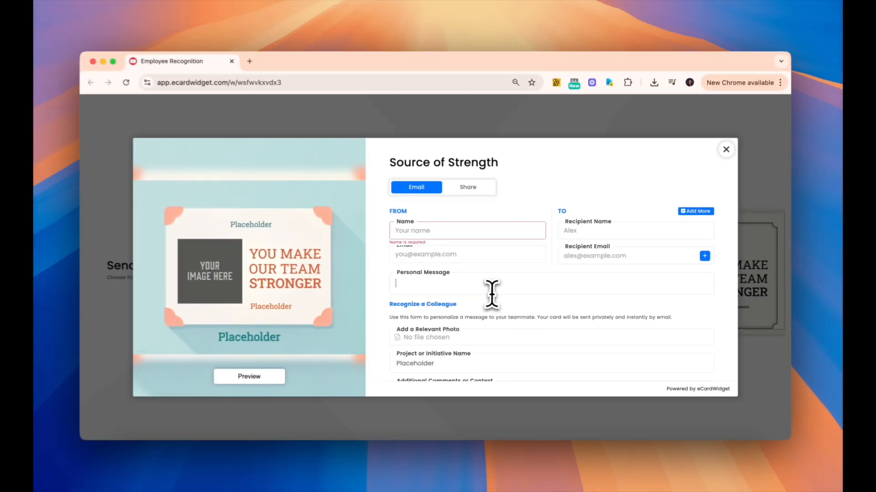
pyautogui.scroll(-5, 379, 301)
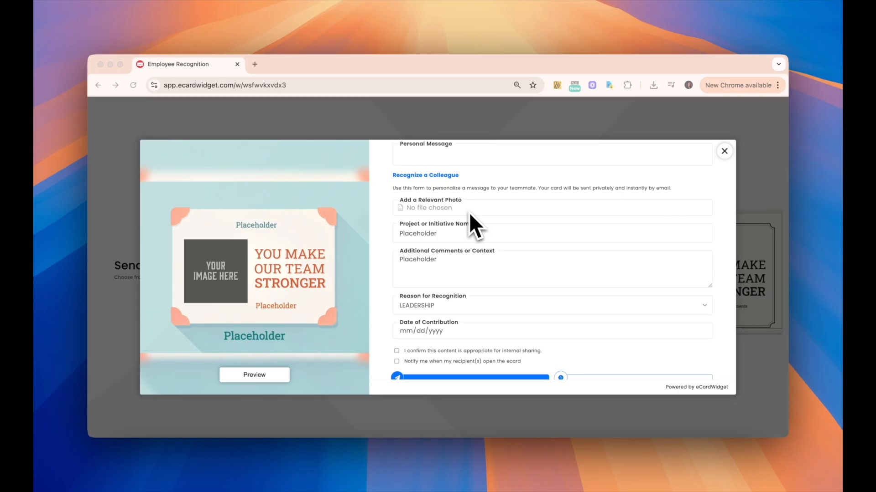
# - Attach a Desktop image as the card photo, cropped around the face
pyautogui.click(430, 208)
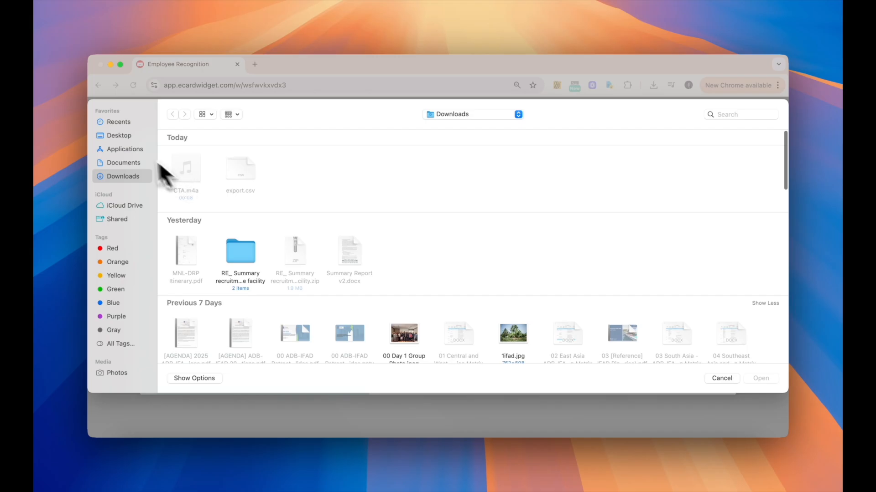
pyautogui.click(119, 136)
pyautogui.doubleClick(185, 167)
pyautogui.moveTo(440, 261); pyautogui.dragTo(446, 232)
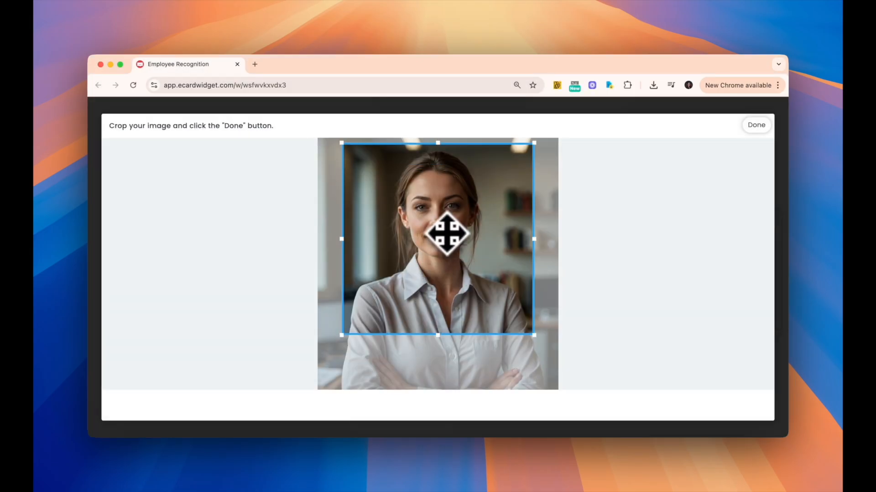
pyautogui.click(756, 125)
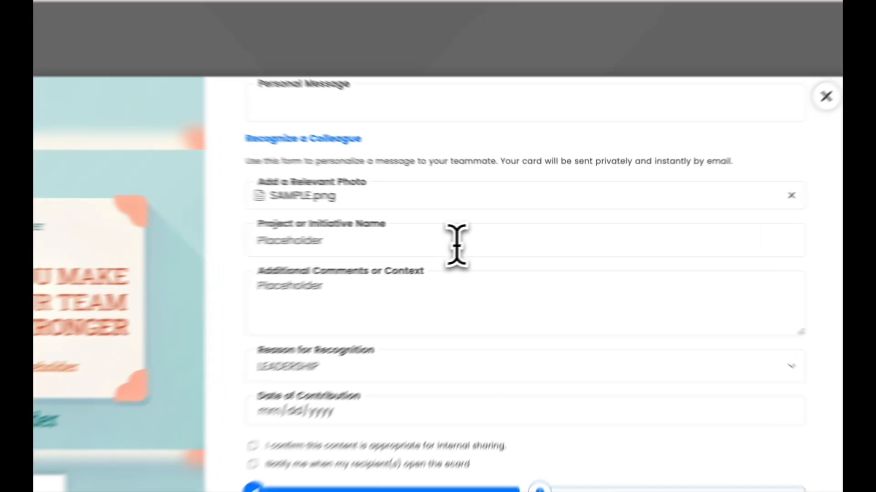
# - Enter 'Project GLOBAL' as the project or initiative name
pyautogui.click(513, 235)
pyautogui.write('Project GLOBAL')
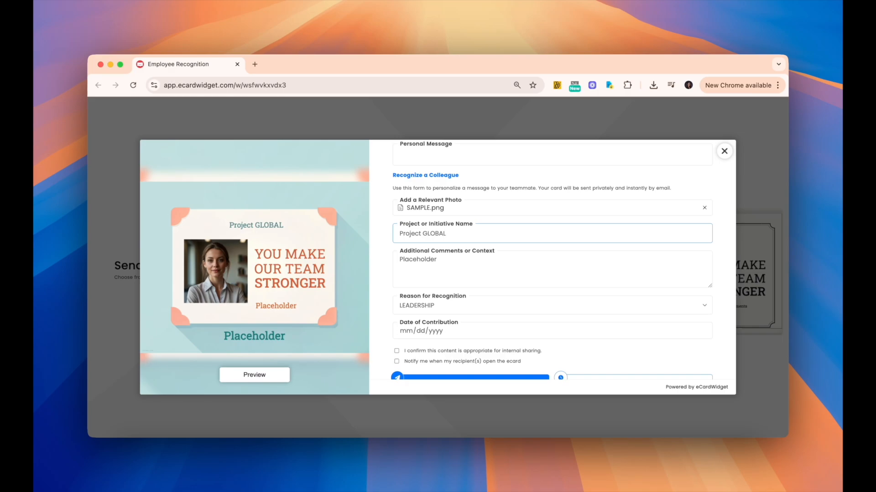
pyautogui.scroll(-1, 562, 196)
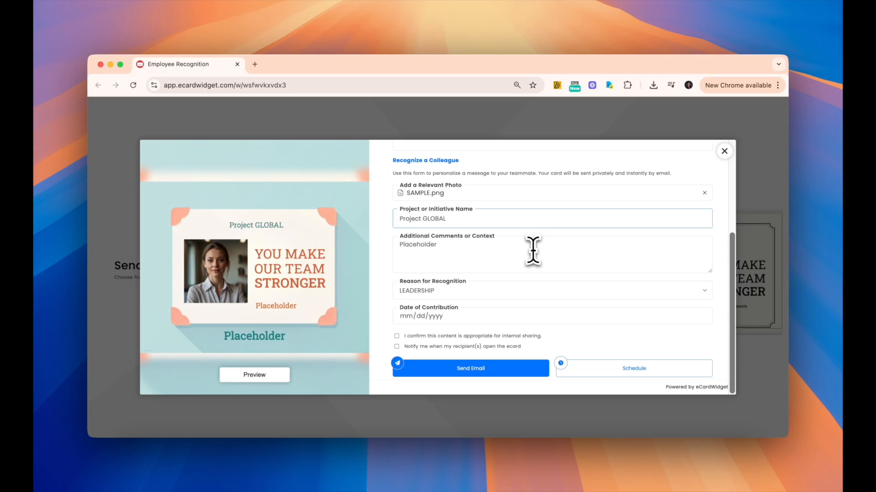
# - Replace the additional comment with 'Project boosted conversion by 23%. Kudos!'
pyautogui.click(533, 250)
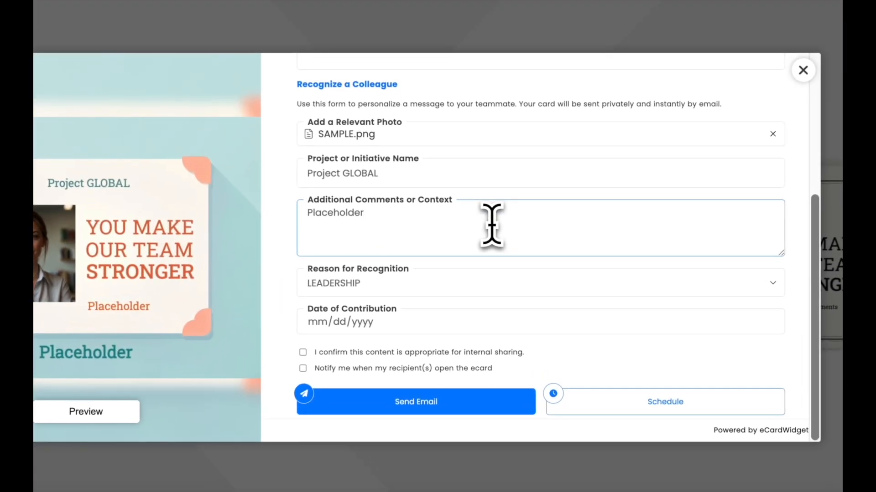
pyautogui.hotkey('ctrl', 'a')
pyautogui.write('Project boosted conversion by 23%. Kudos!')
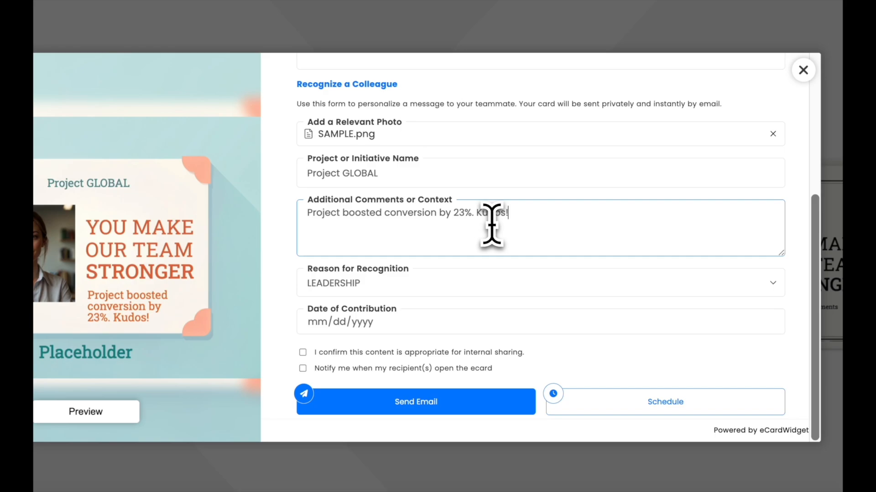
pyautogui.click(461, 283)
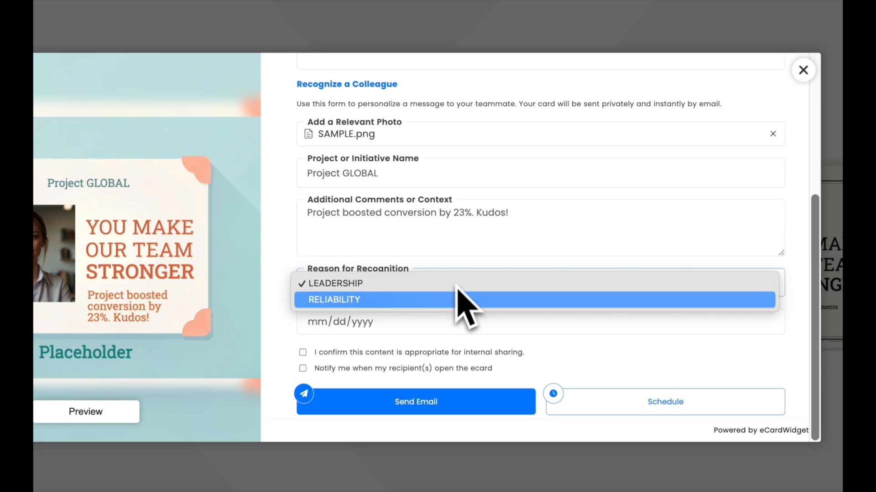
# - Choose RELIABILITY as the reason, date it 03/31/2025, and tick the internal-sharing confirmation
pyautogui.click(458, 299)
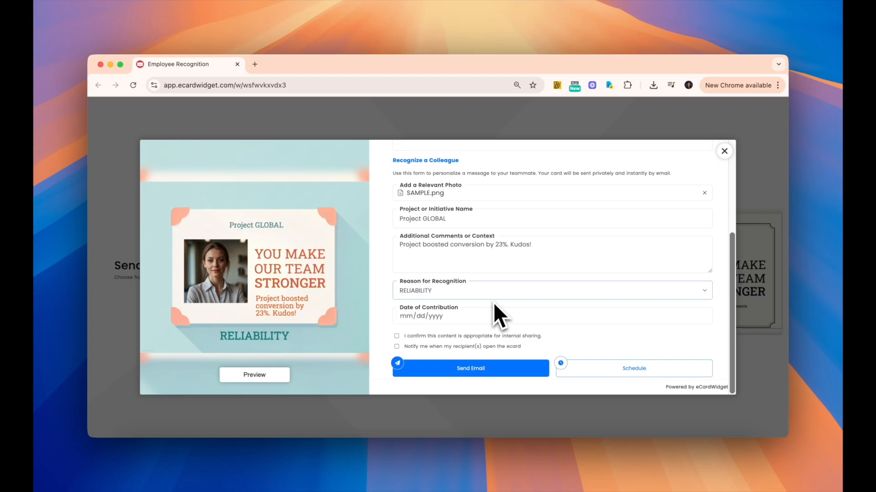
pyautogui.click(408, 317)
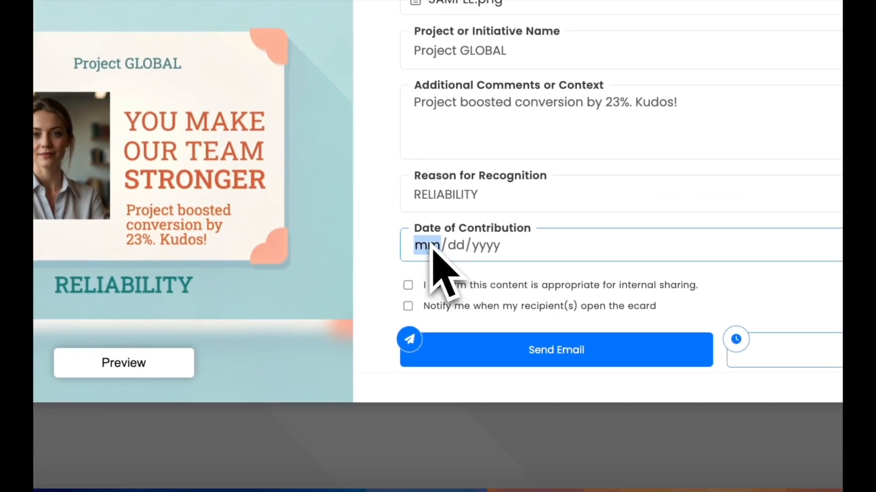
pyautogui.write('03/31/20')
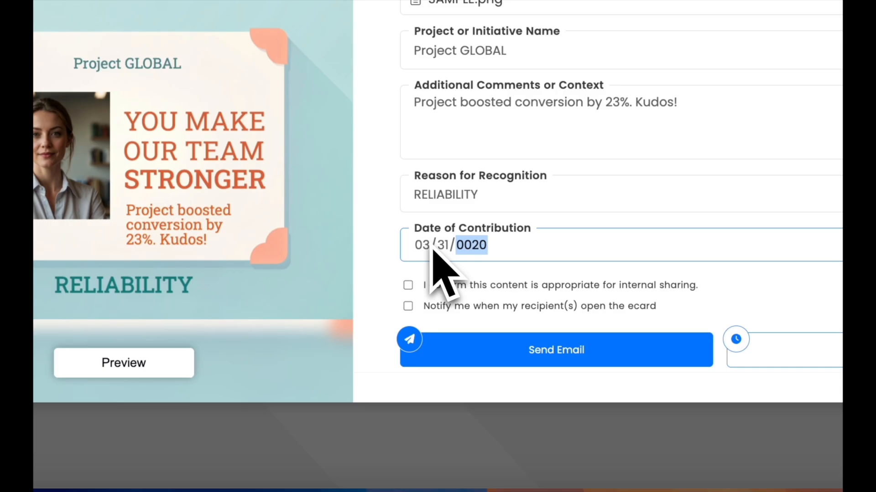
pyautogui.write('25')
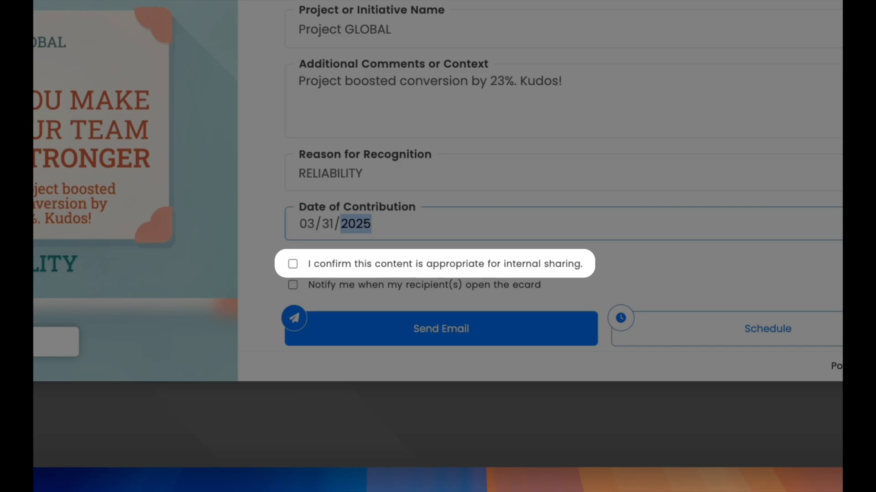
pyautogui.click(418, 267)
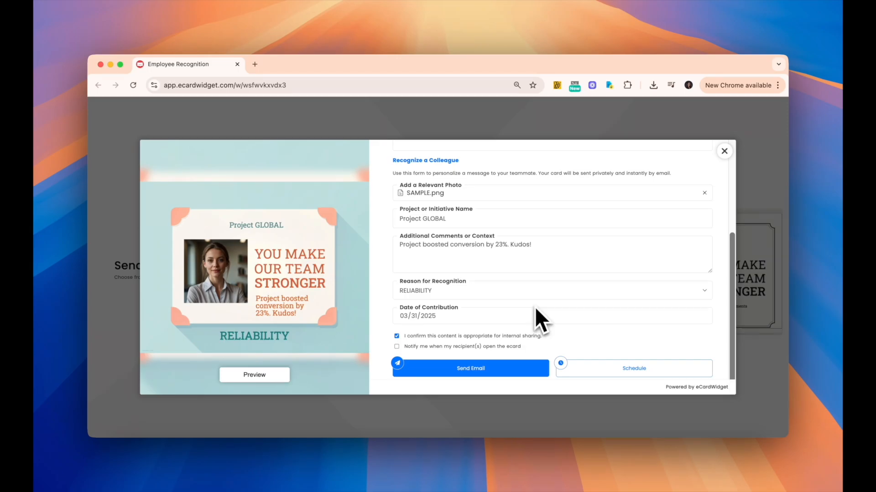
# - Send the ecard, then open its Gmail notification and view the card in a new tab
pyautogui.click(501, 368)
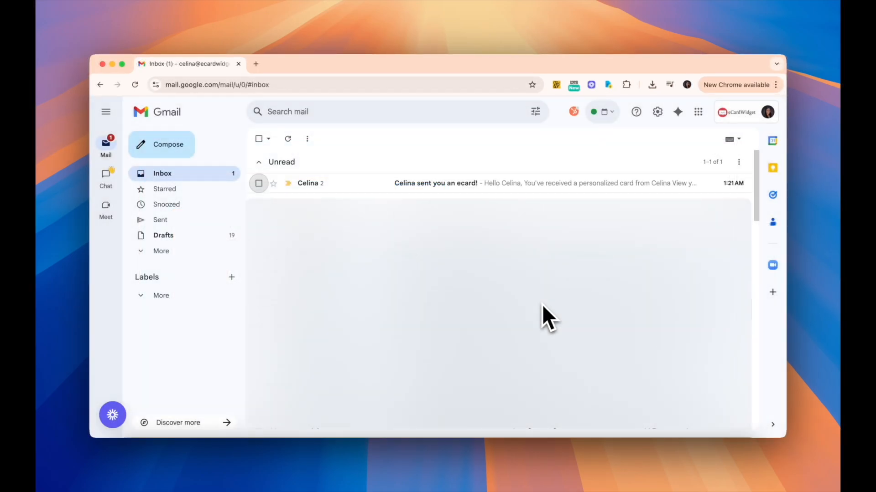
pyautogui.click(471, 188)
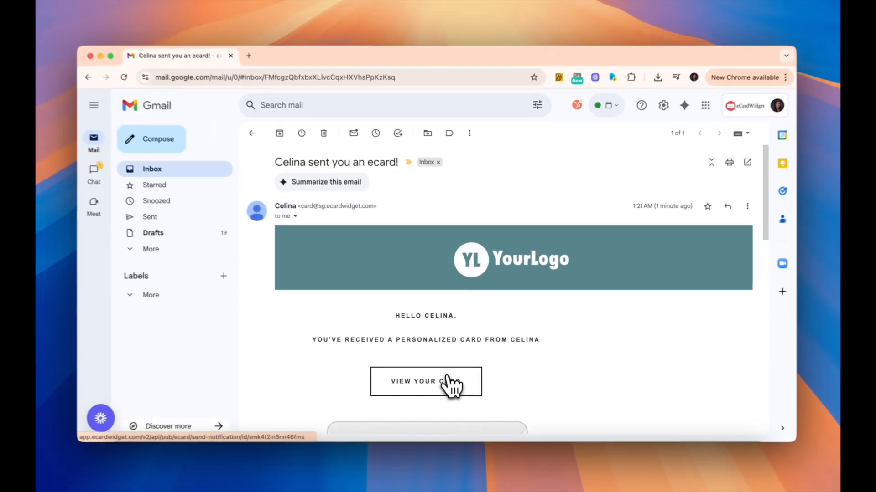
pyautogui.click(441, 393)
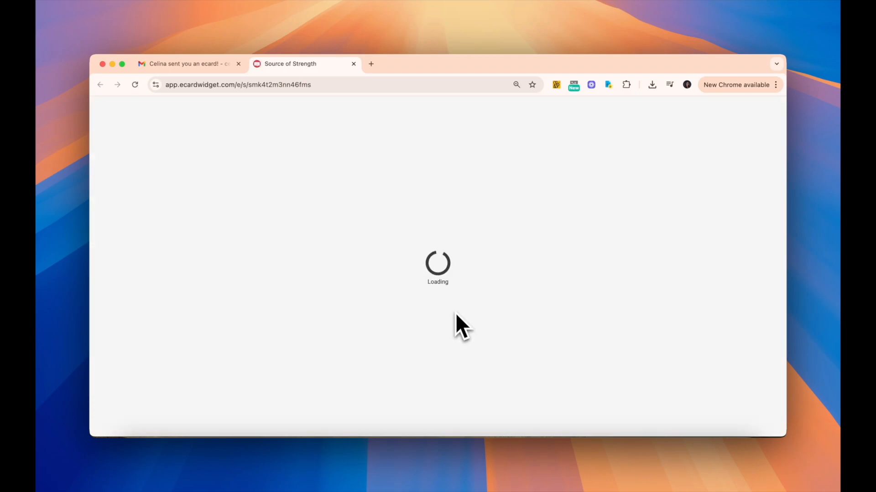
# - Open the envelope on the Source of Strength page to reveal the received card
pyautogui.click(438, 232)
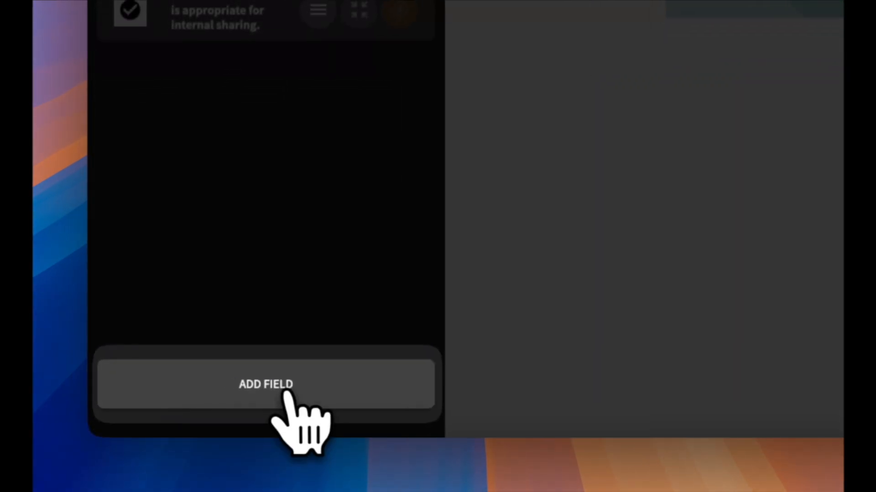
# - Start a new custom form field and inspect the Short Text, Long Text and Image types
pyautogui.click(172, 420)
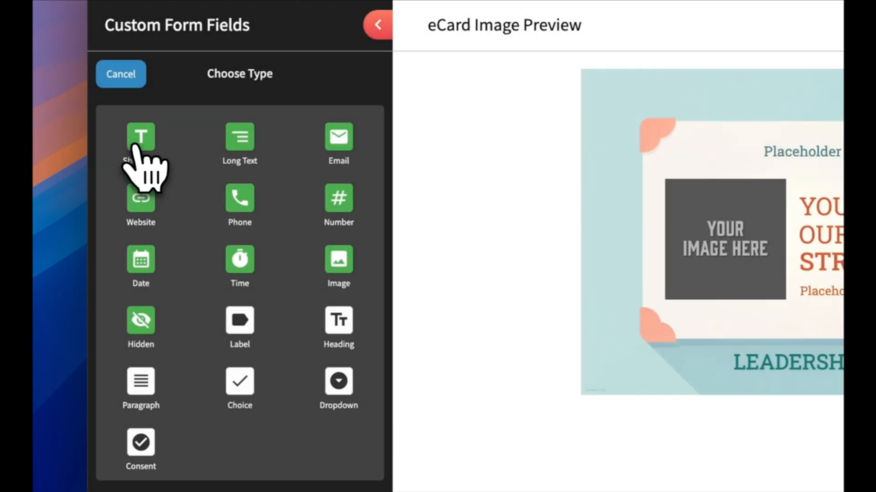
pyautogui.click(139, 139)
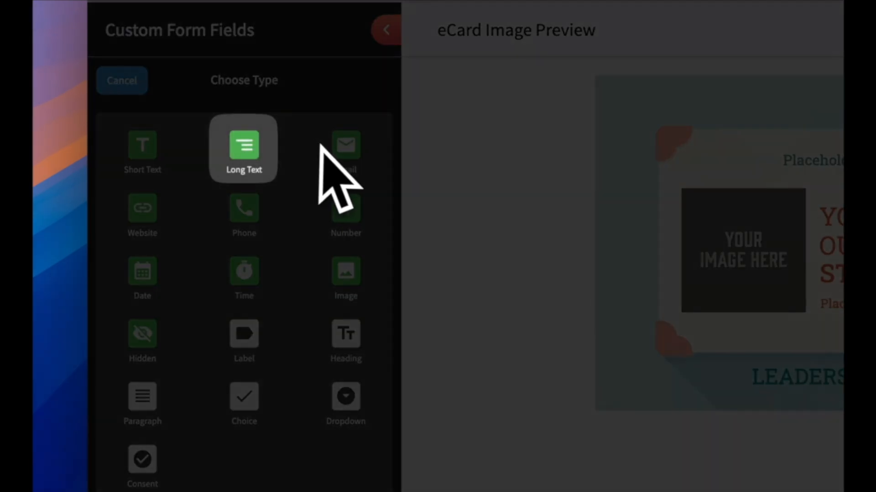
pyautogui.click(245, 147)
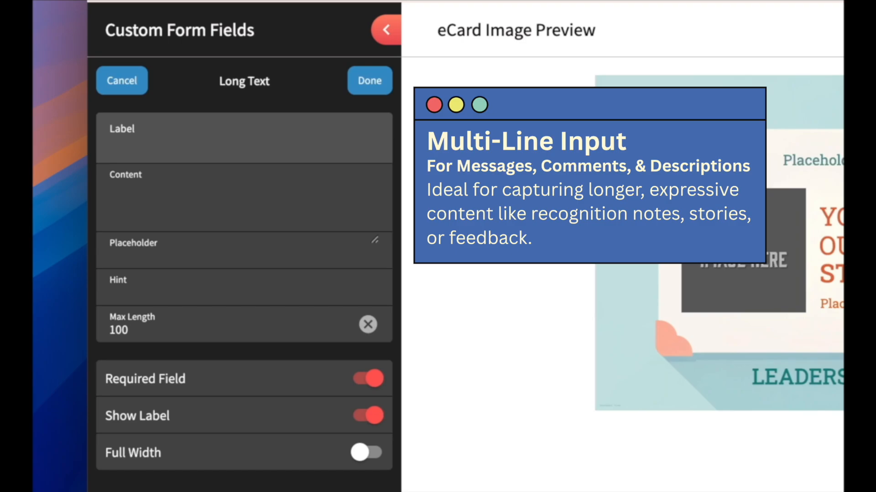
pyautogui.click(137, 84)
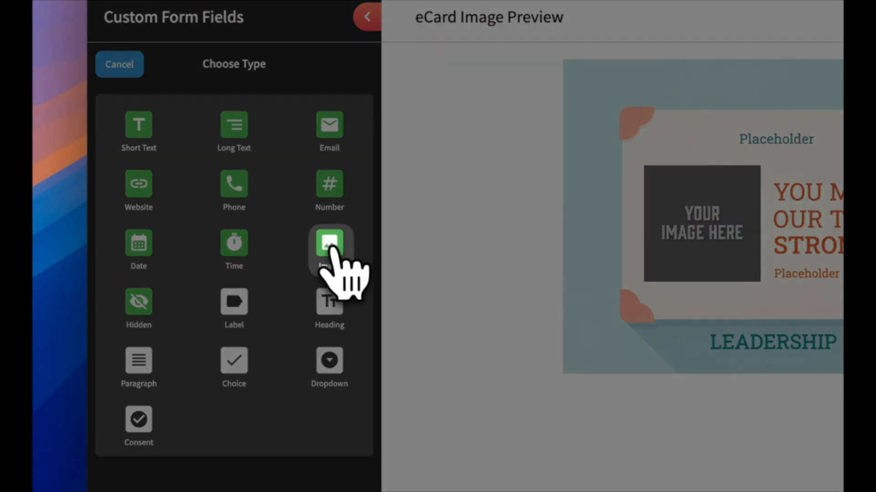
pyautogui.click(332, 249)
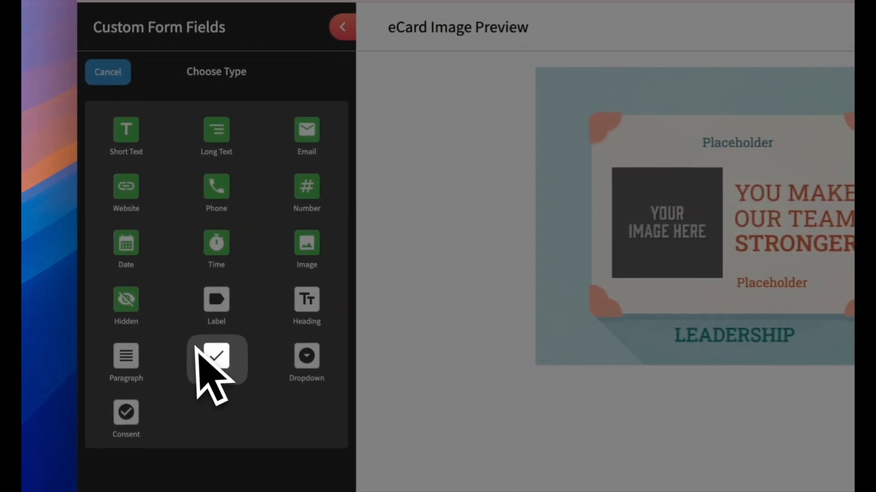
# - Inspect the Choice and Dropdown field types, trying a dropdown option before abandoning it
pyautogui.click(147, 278)
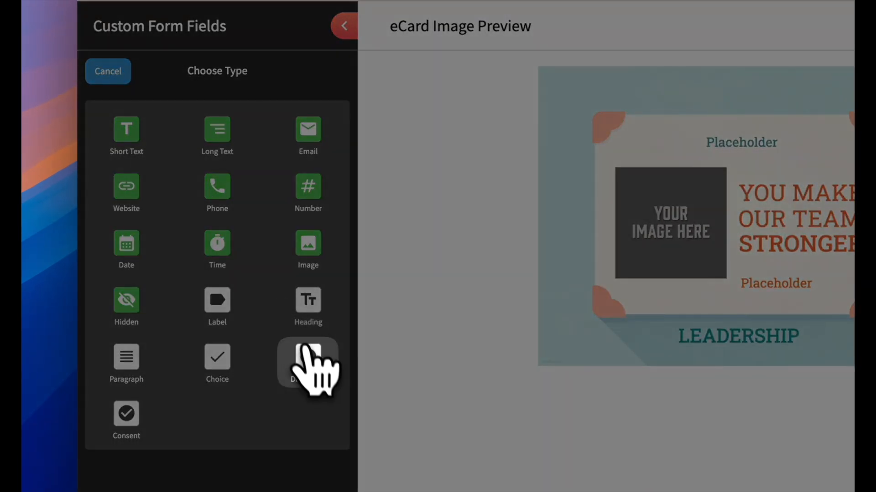
pyautogui.click(307, 361)
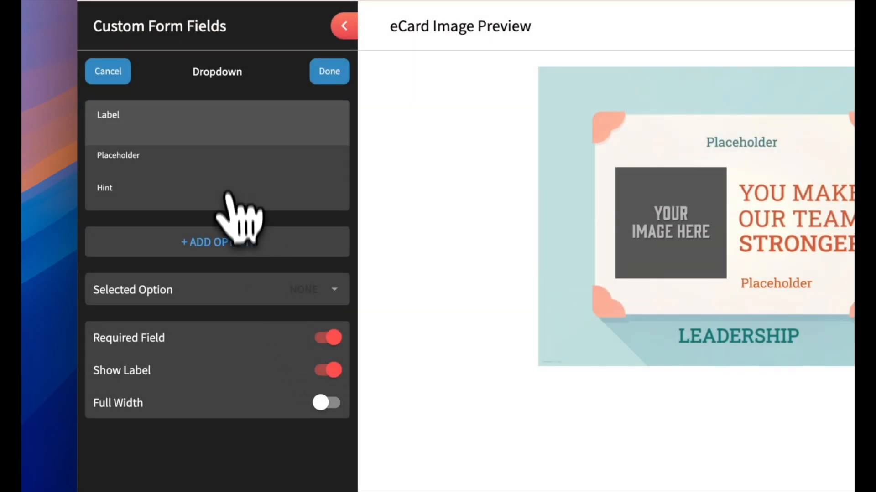
pyautogui.click(241, 243)
pyautogui.click(113, 73)
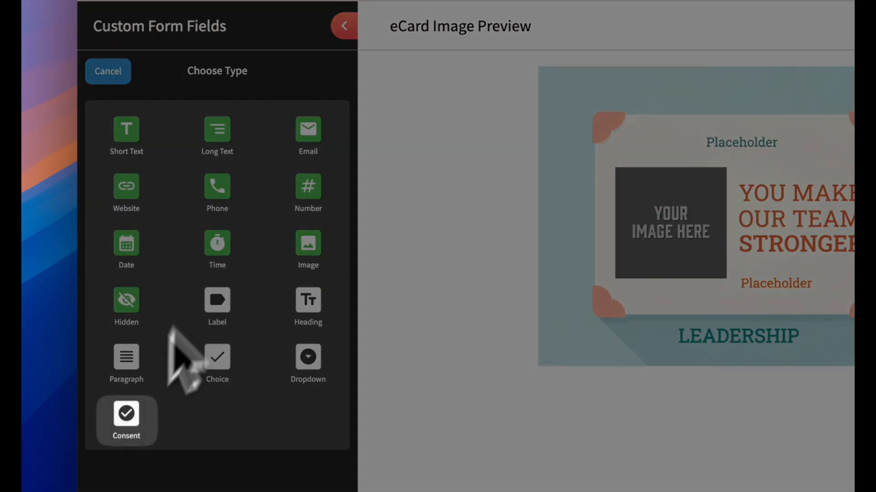
# - Preview Consent, Label, Heading, Paragraph, Date and Time field settings without adding any
pyautogui.click(124, 415)
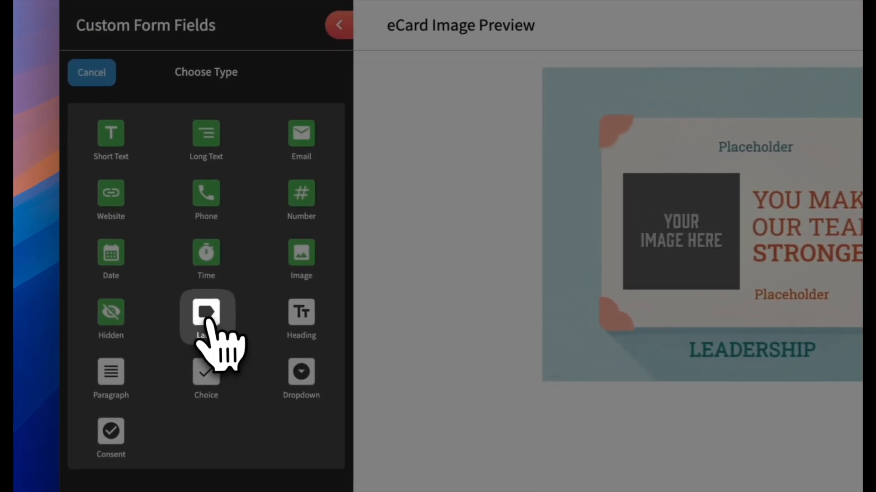
pyautogui.click(133, 250)
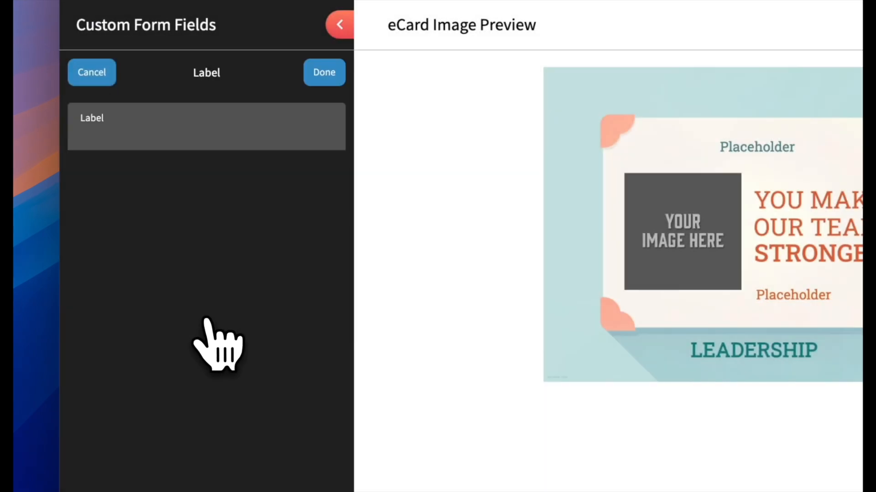
pyautogui.click(93, 80)
pyautogui.click(299, 314)
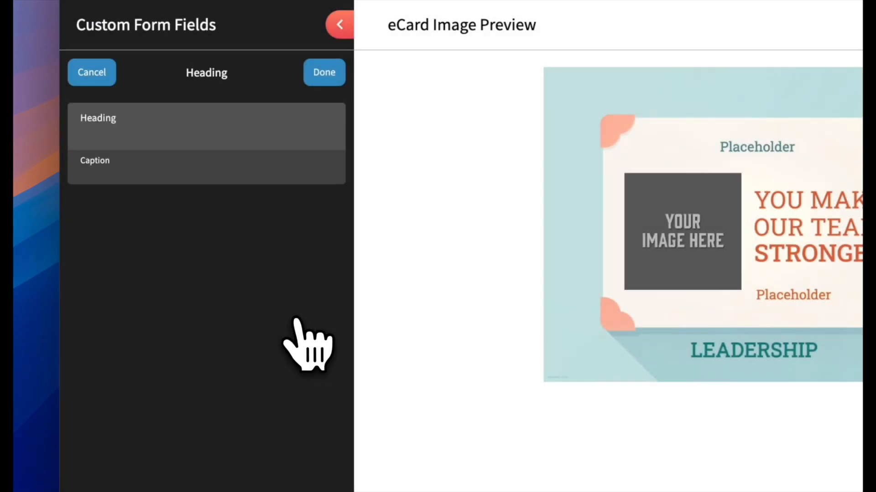
pyautogui.click(92, 73)
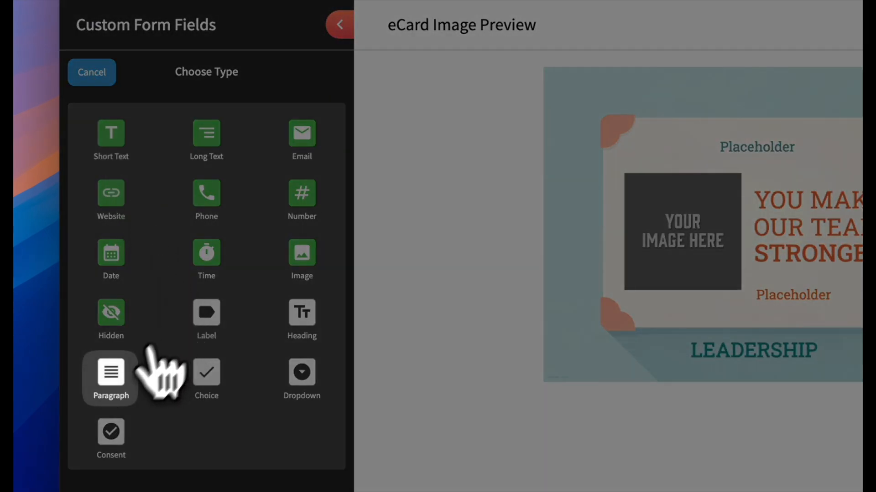
pyautogui.click(115, 370)
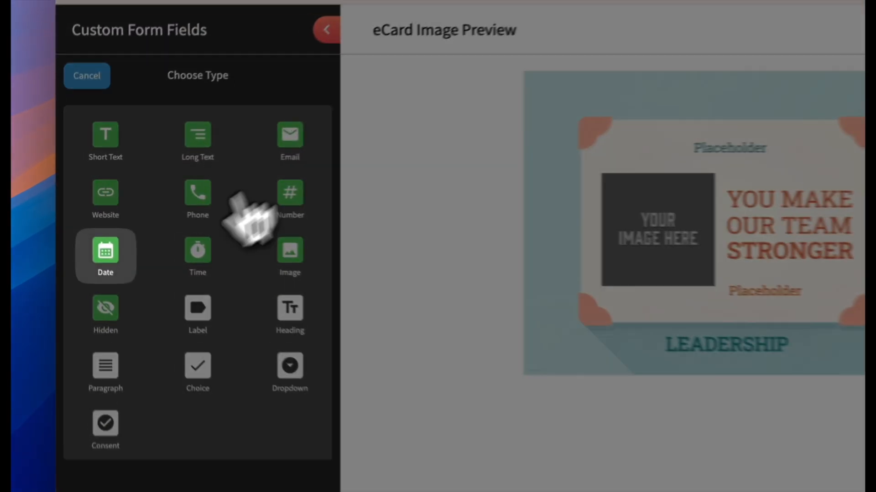
pyautogui.click(82, 220)
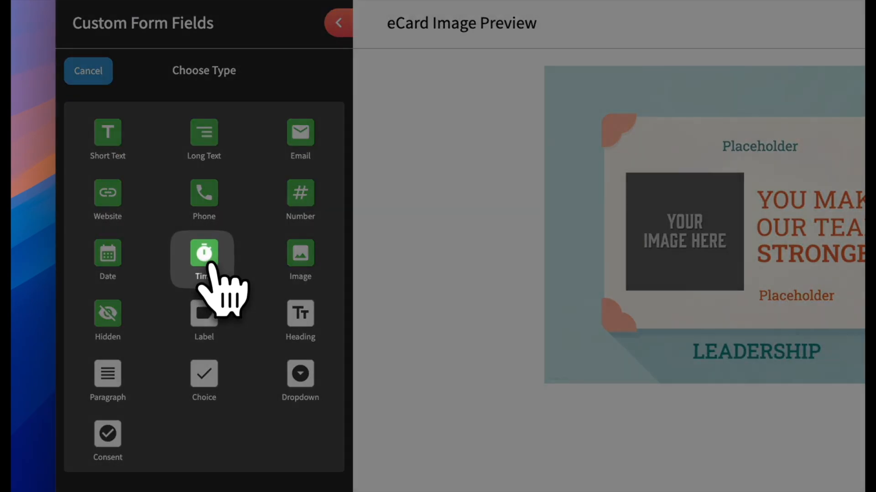
pyautogui.click(211, 262)
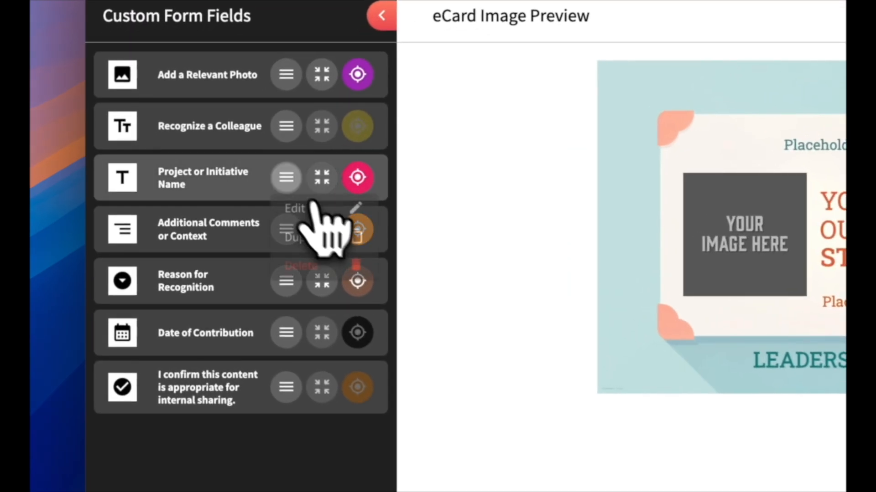
# - Review the Project or Initiative Name field's label, placeholder and maximum length settings
pyautogui.click(175, 181)
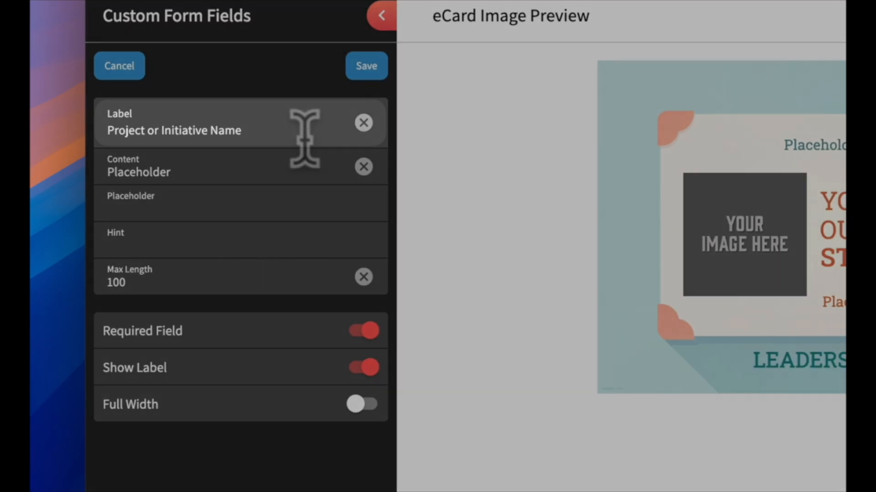
pyautogui.click(304, 137)
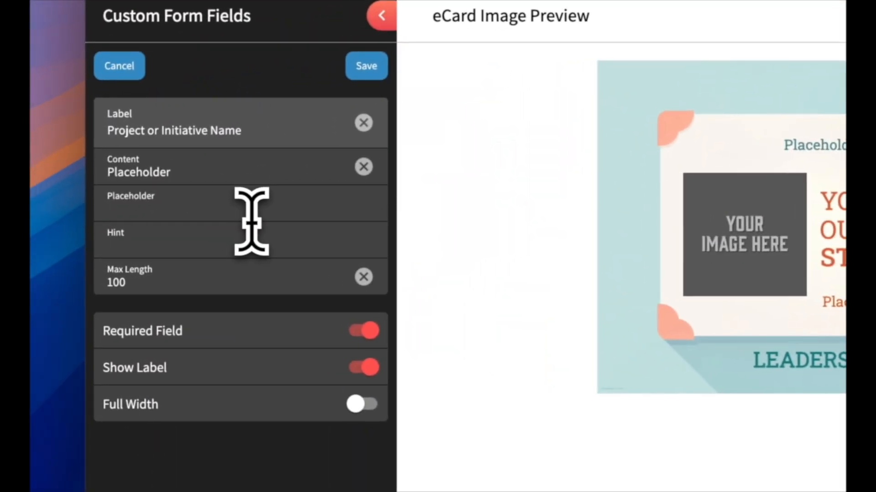
pyautogui.click(251, 215)
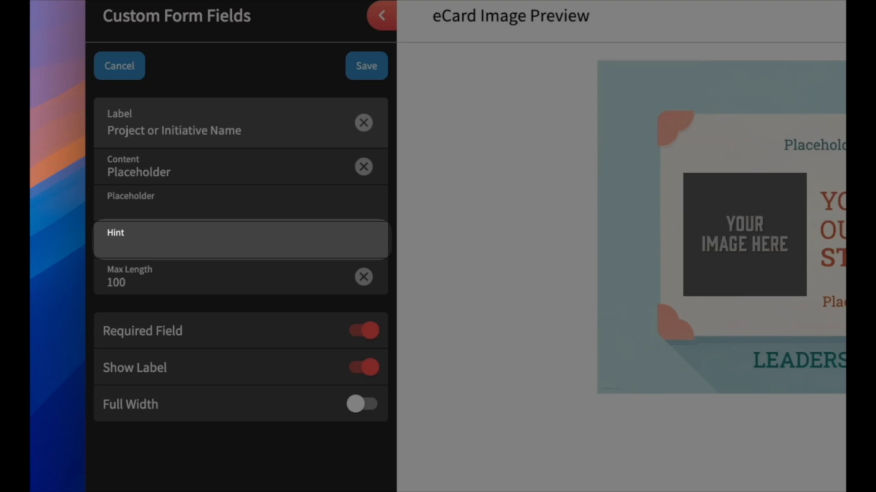
pyautogui.press('Tab')
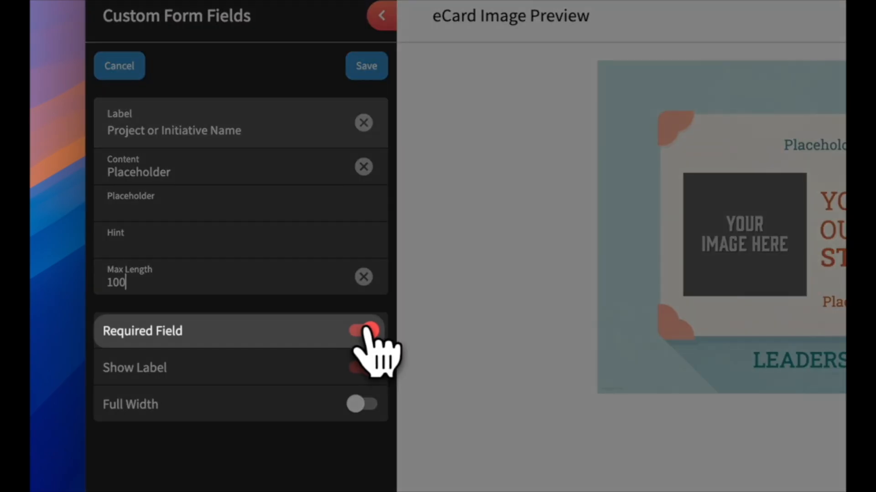
# - Toggle the field's Required, Show Label and Full Width options, leaving Required and full width unchanged
pyautogui.click(365, 330)
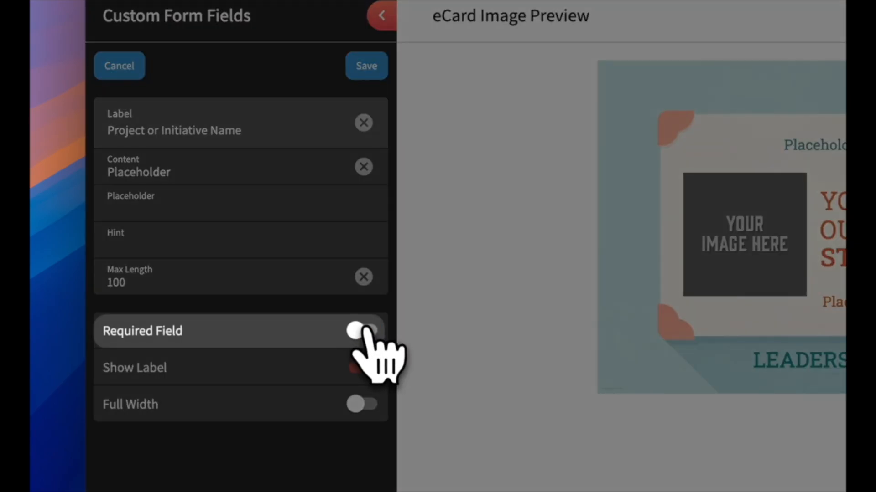
pyautogui.click(368, 330)
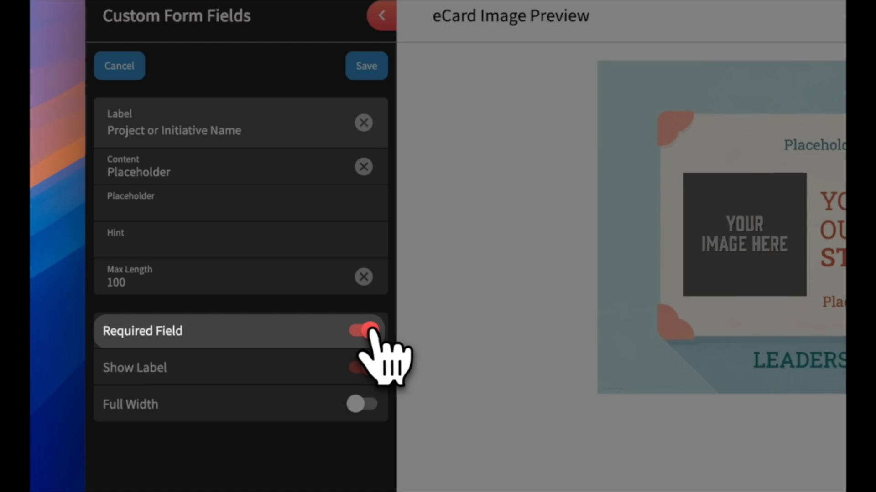
pyautogui.click(364, 369)
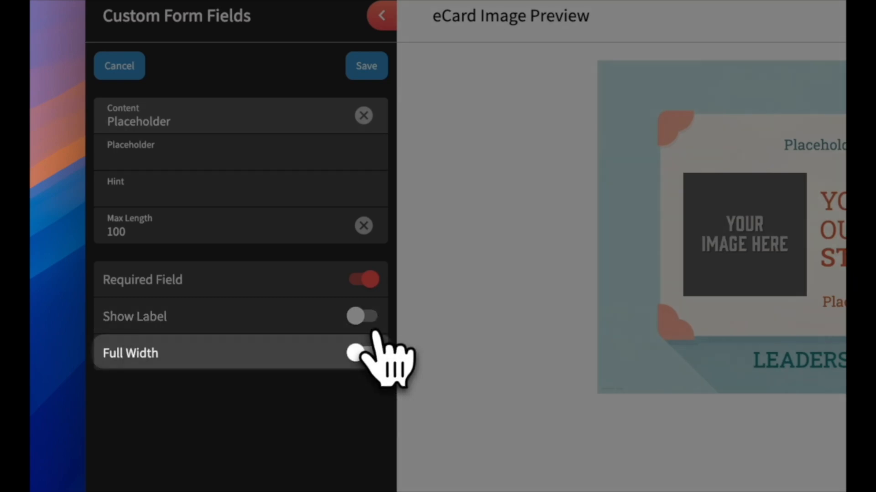
pyautogui.click(363, 356)
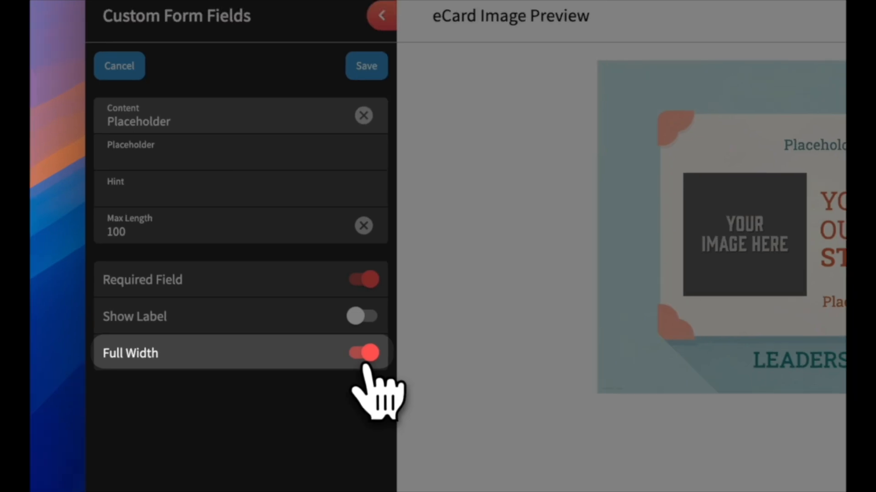
pyautogui.click(364, 355)
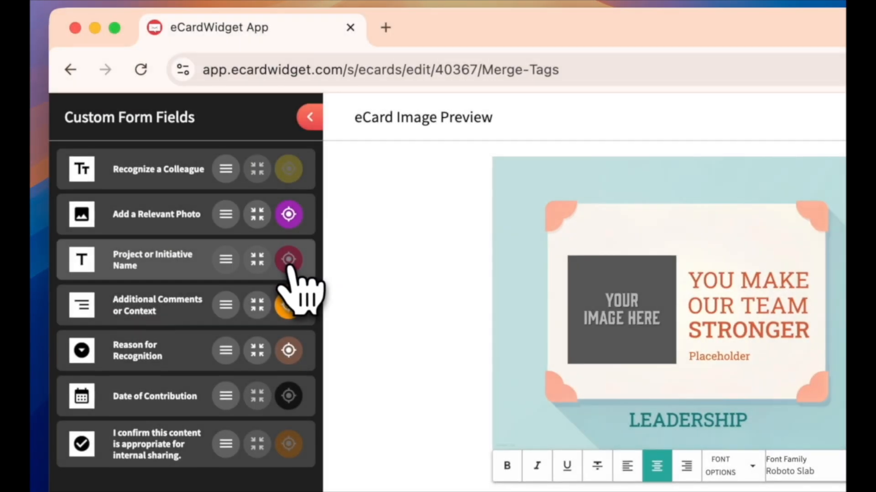
# - Trace the Project or Initiative Name merge text to the top Placeholder line on the card
pyautogui.click(289, 263)
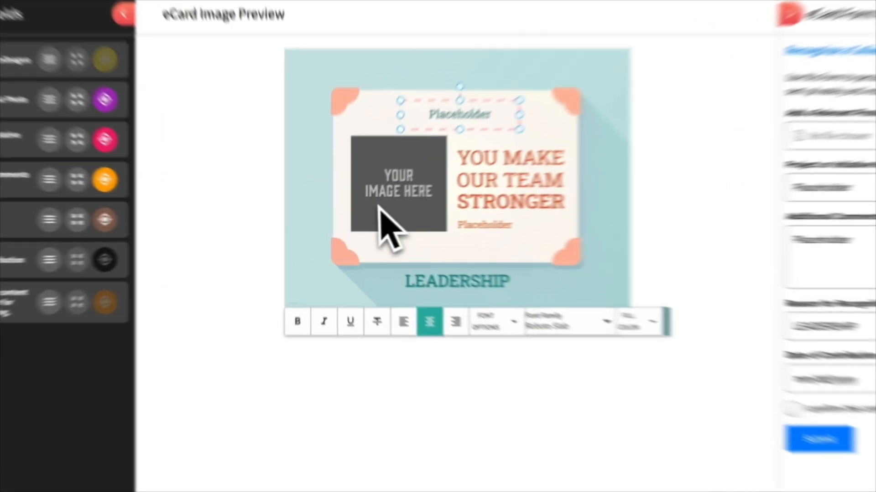
pyautogui.click(355, 216)
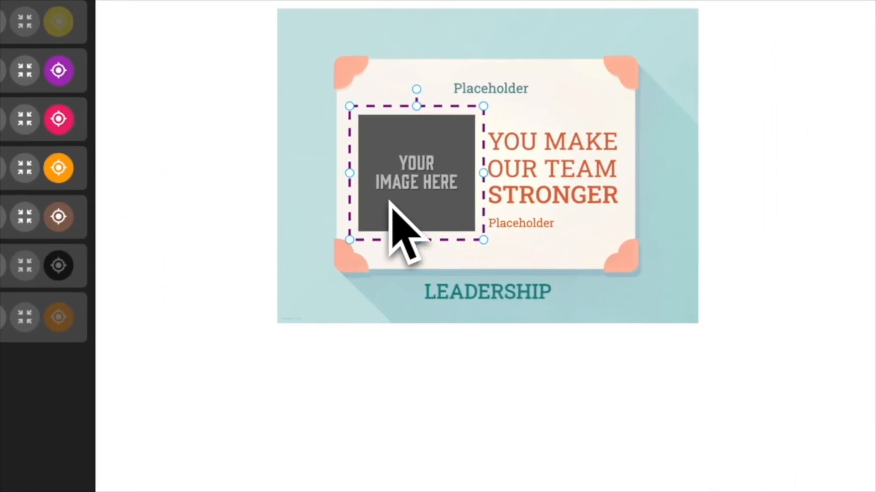
pyautogui.click(489, 298)
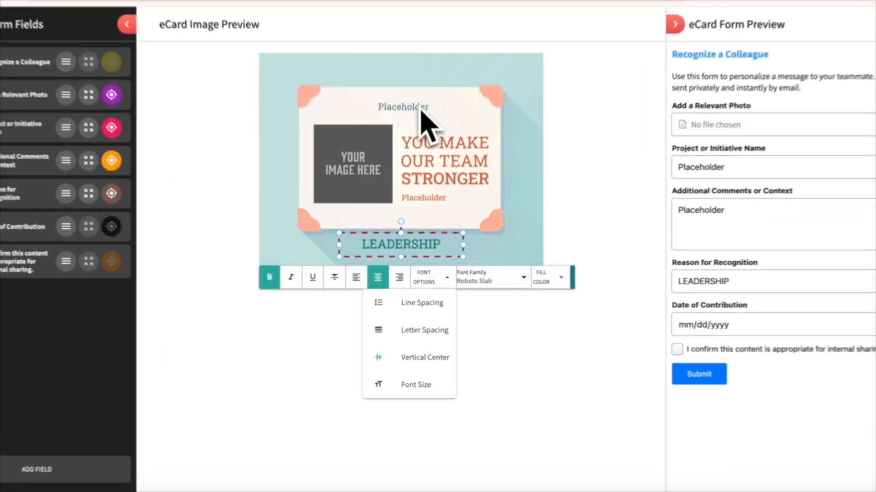
pyautogui.click(406, 162)
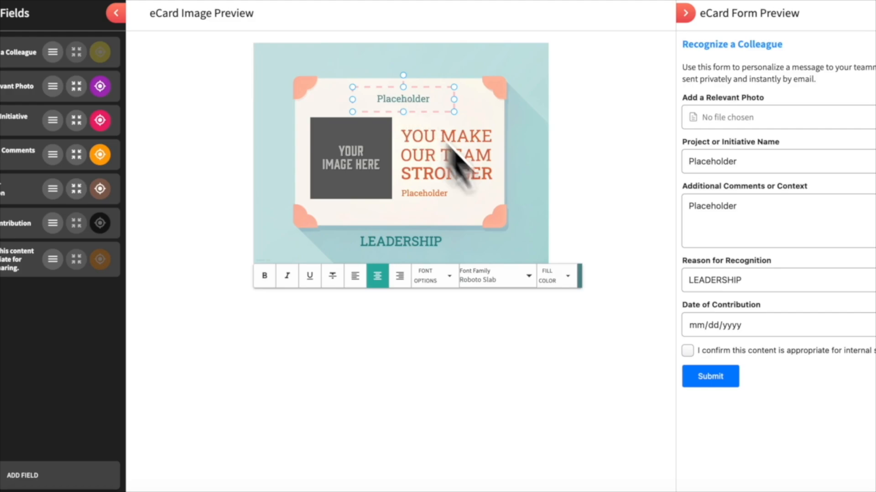
# - Make the top Placeholder heading bold and underlined, leaving font and colour unchanged
pyautogui.click(505, 274)
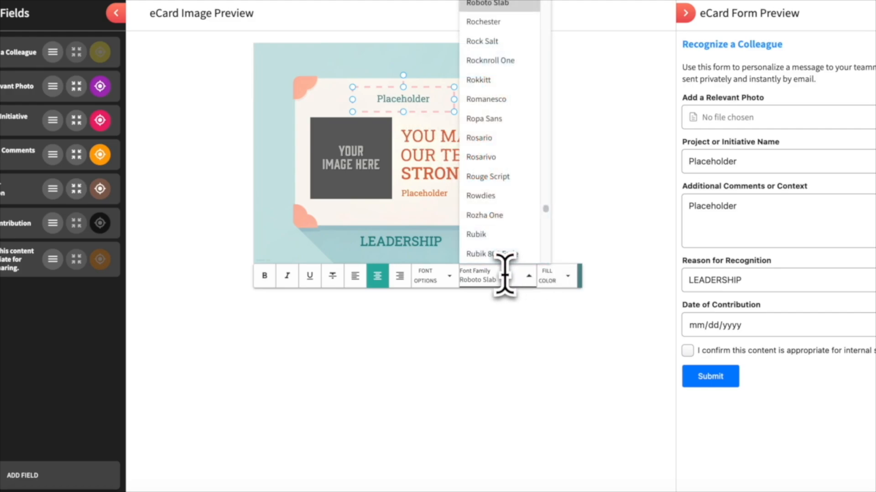
pyautogui.click(552, 276)
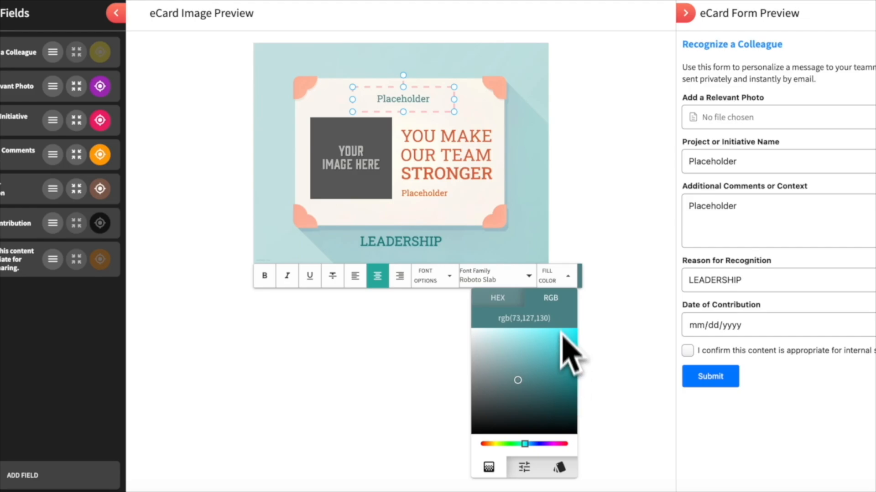
pyautogui.click(554, 276)
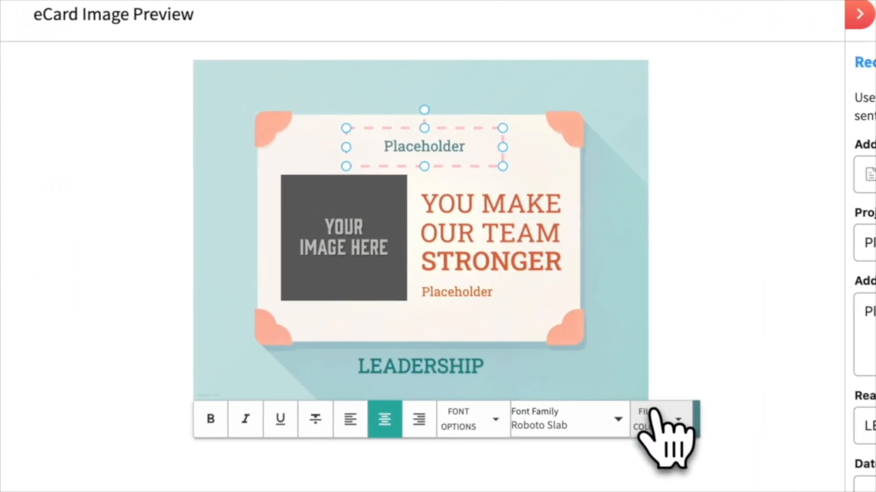
pyautogui.click(212, 419)
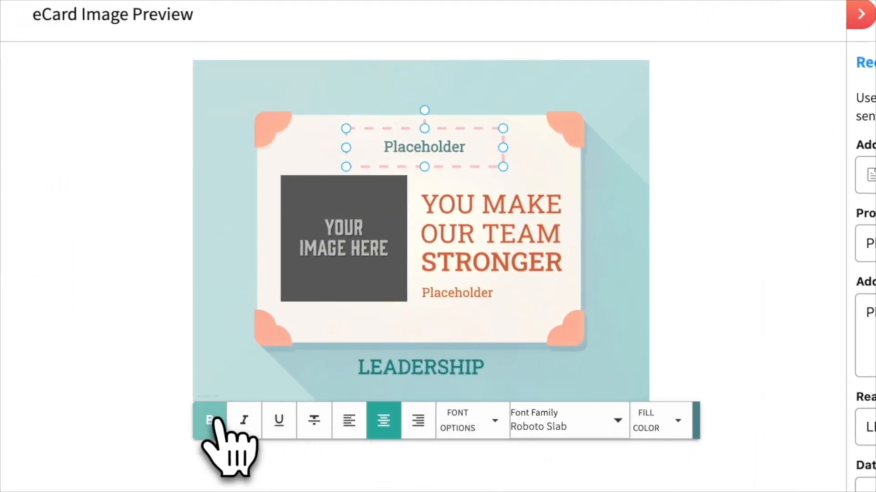
pyautogui.click(244, 420)
pyautogui.click(278, 419)
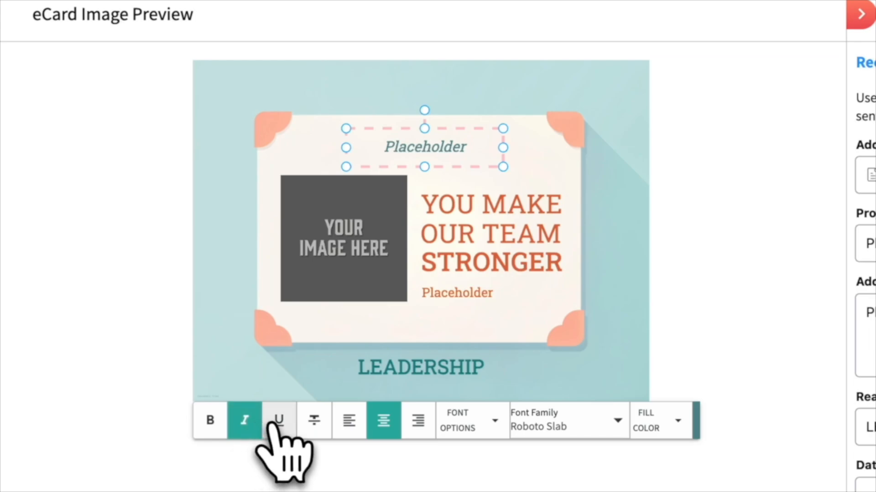
pyautogui.click(305, 424)
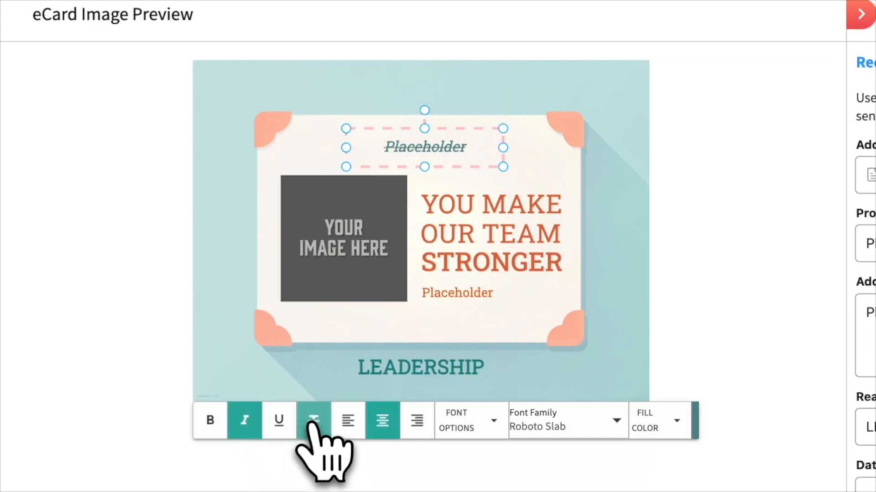
pyautogui.click(313, 420)
pyautogui.click(244, 420)
pyautogui.click(215, 422)
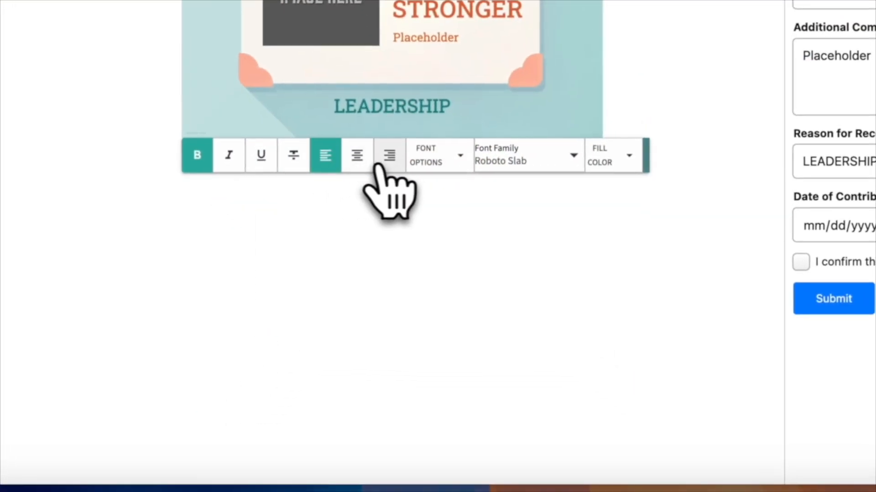
# - Right-align the Placeholder heading, keeping its font size, line spacing and letter spacing unchanged
pyautogui.click(388, 165)
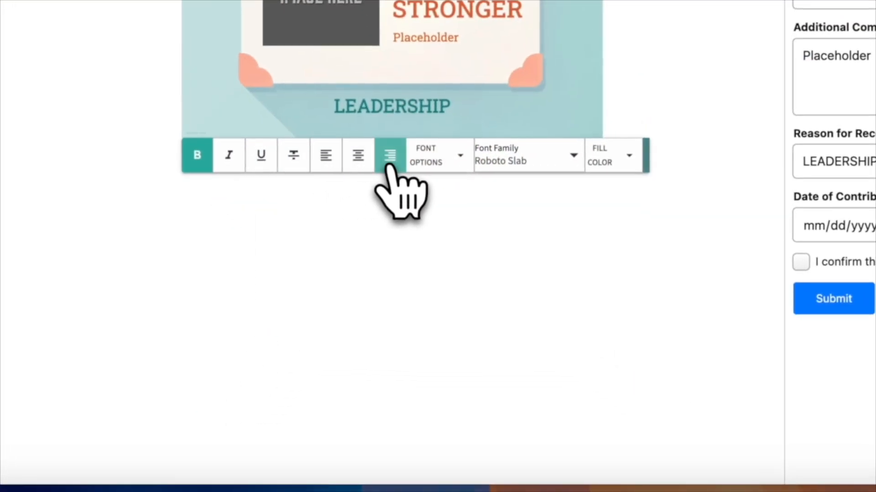
pyautogui.click(443, 164)
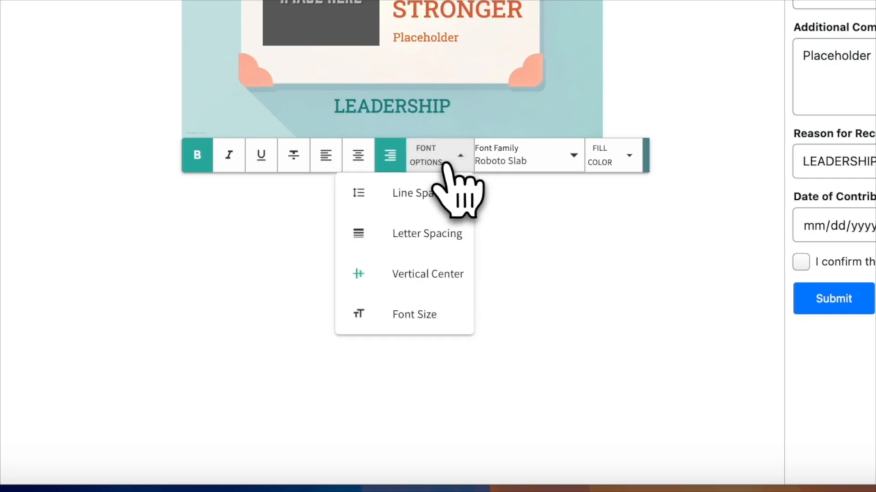
pyautogui.click(433, 314)
pyautogui.click(493, 168)
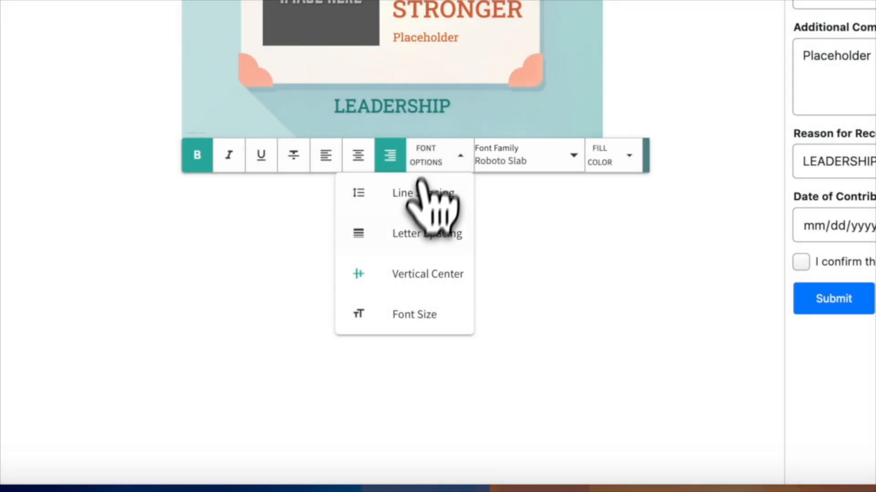
pyautogui.click(430, 209)
pyautogui.click(505, 169)
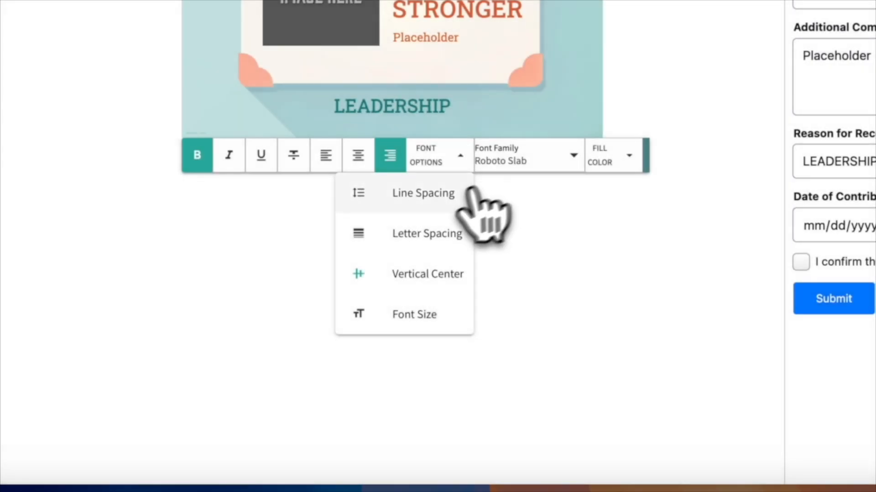
pyautogui.click(449, 233)
pyautogui.click(503, 172)
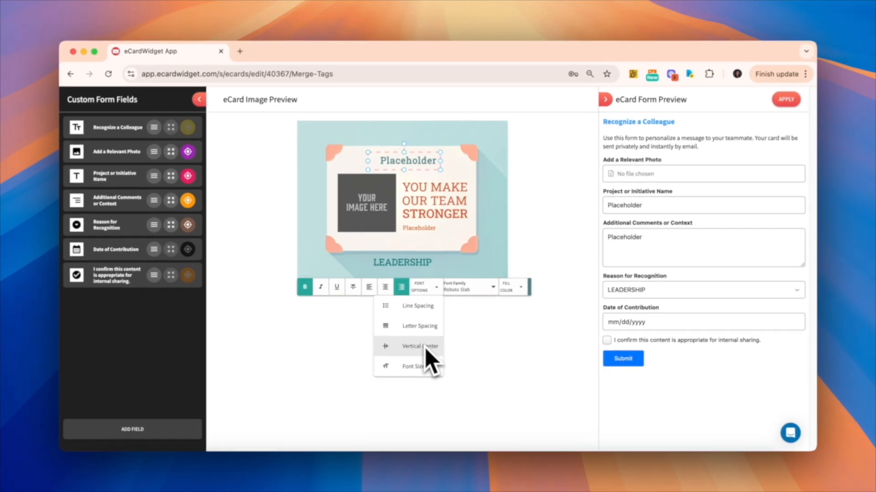
pyautogui.click(433, 288)
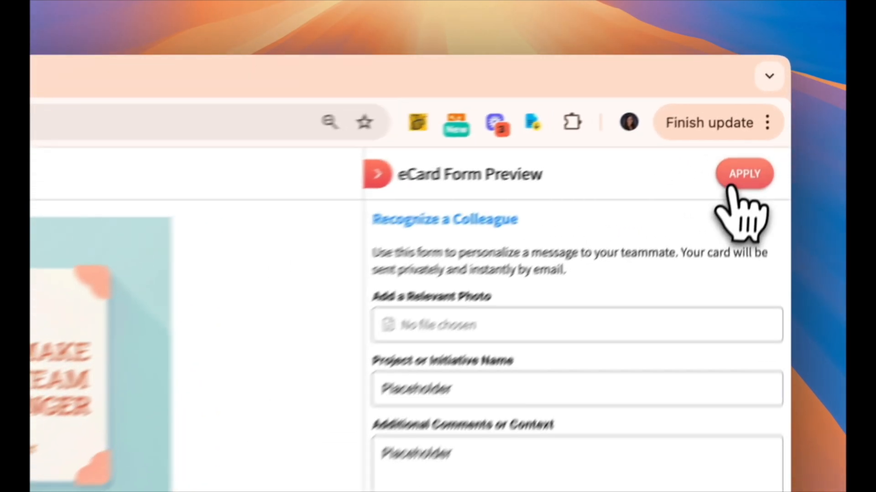
# - Apply the custom form changes and close the form editor
pyautogui.click(769, 110)
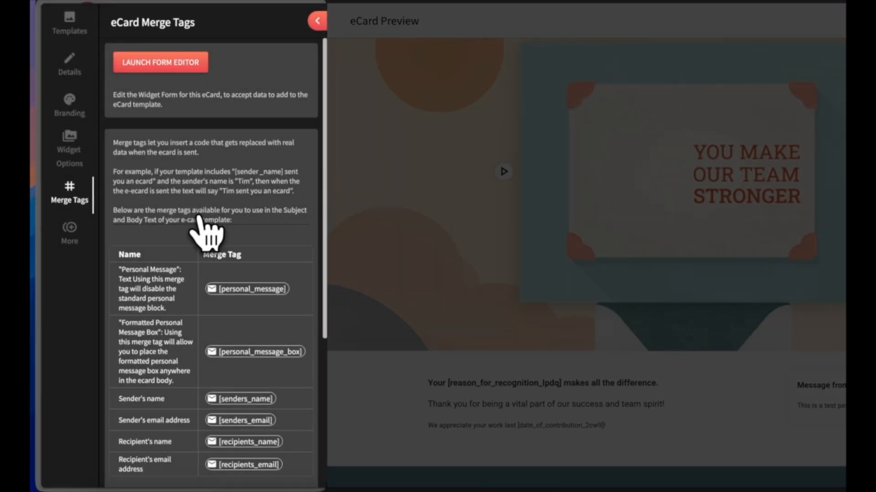
pyautogui.scroll(-5, 206, 237)
pyautogui.scroll(2, 203, 255)
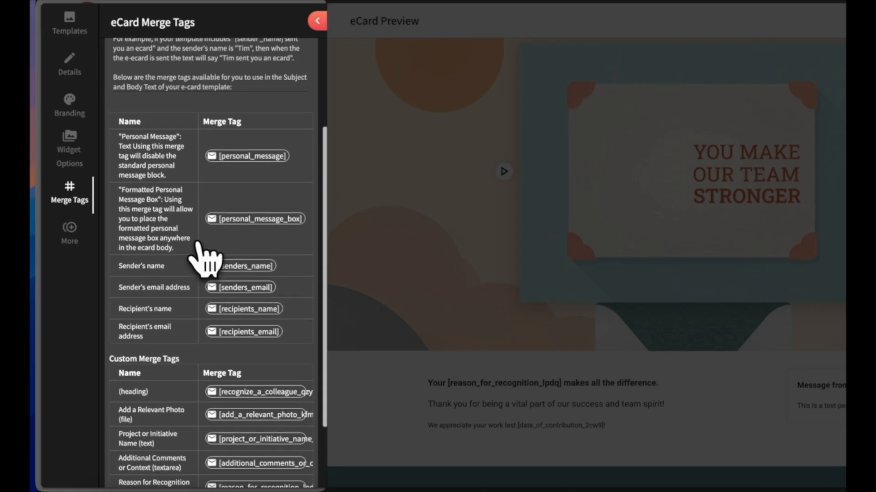
pyautogui.scroll(1, 196, 243)
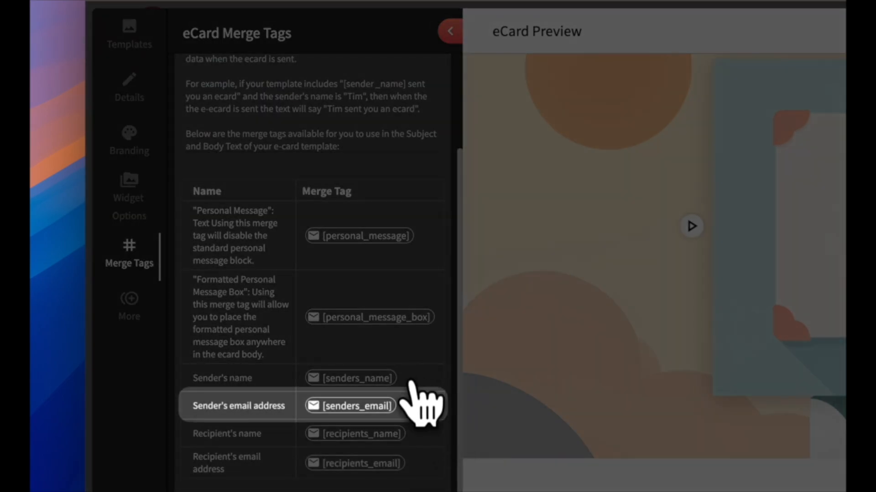
pyautogui.scroll(-5, 412, 392)
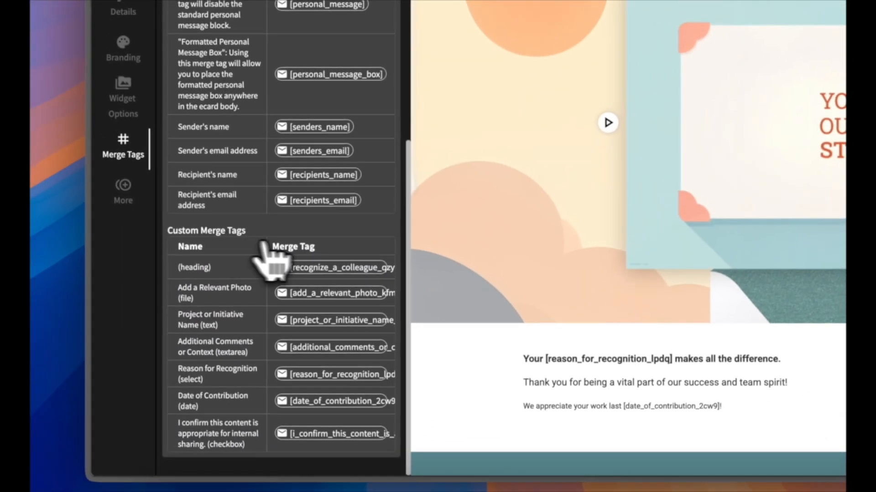
# - Replace the old reason tag in the body's bold opening line with [reason_for_recognition_lpdq]
pyautogui.click(356, 378)
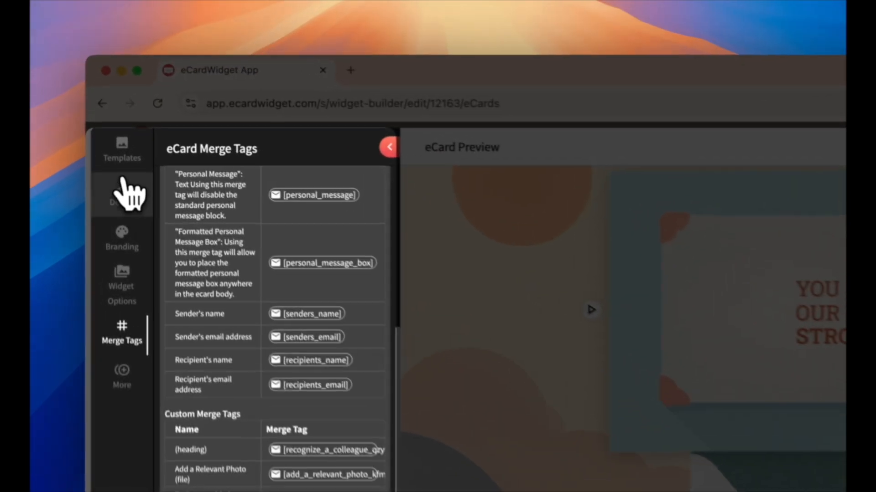
pyautogui.click(127, 7)
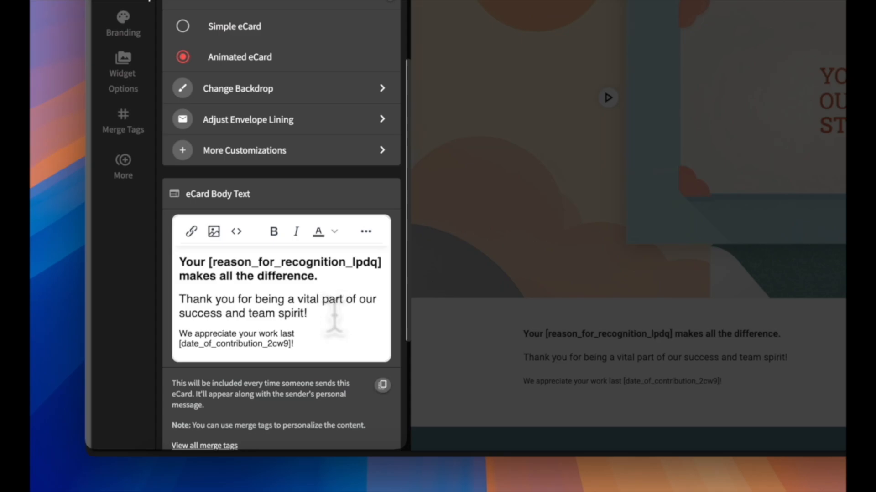
pyautogui.click(362, 263)
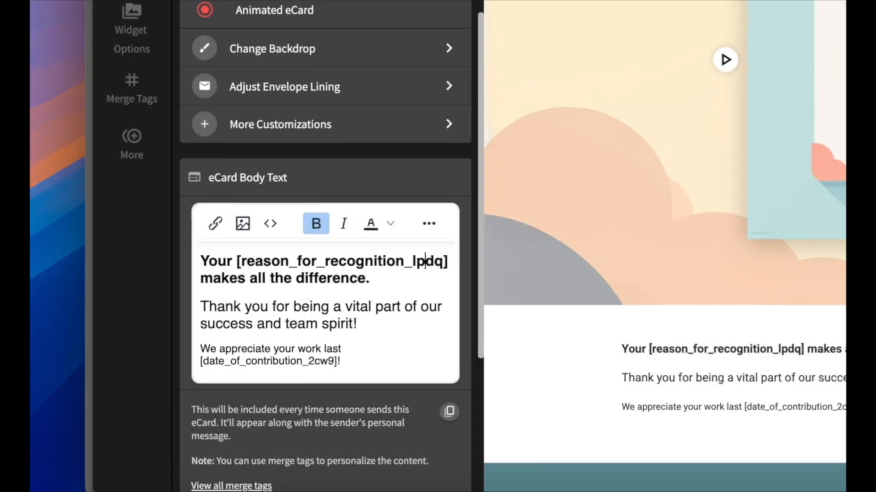
pyautogui.click(208, 262)
pyautogui.press('super+shift+Right')
pyautogui.press('super+v')
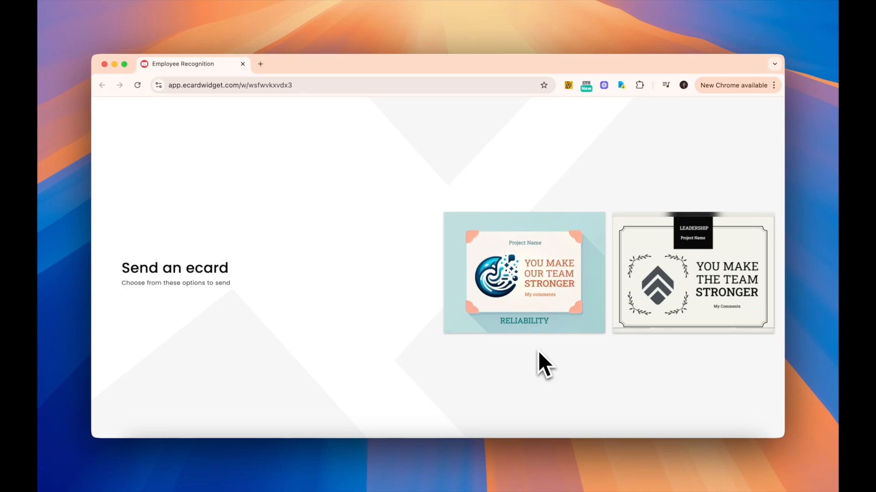
# - Upload the card-design image as the widget cover thumbnail and play the envelope preview
pyautogui.moveTo(524, 299)
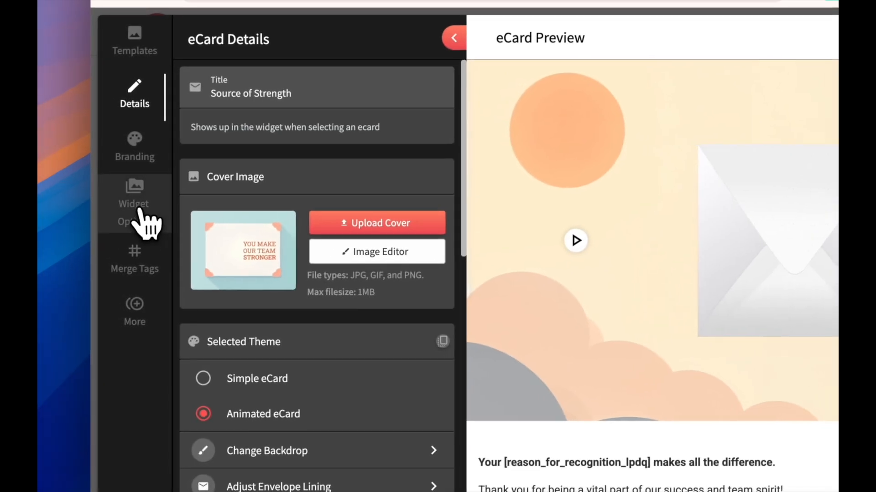
pyautogui.click(98, 221)
pyautogui.scroll(-3, 291, 346)
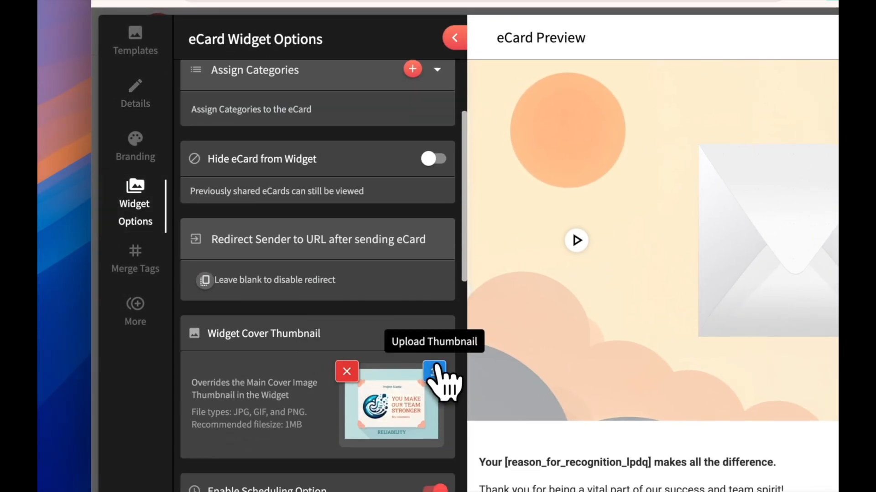
pyautogui.click(445, 376)
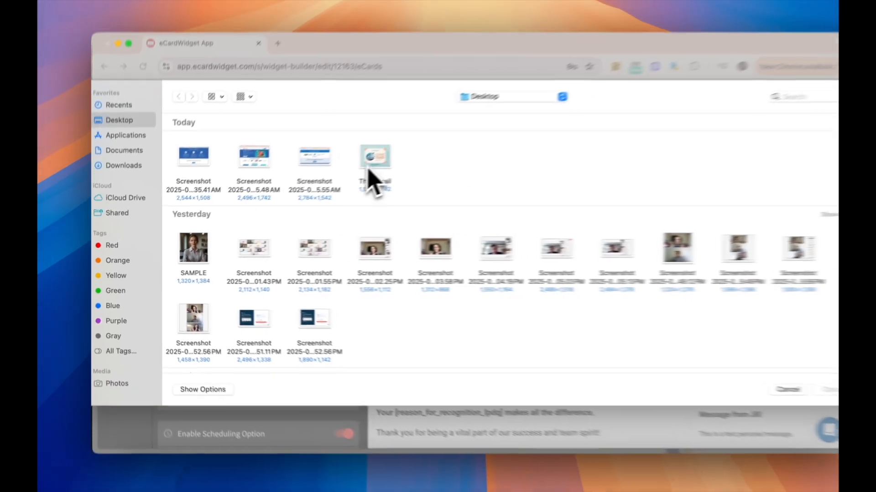
pyautogui.doubleClick(369, 171)
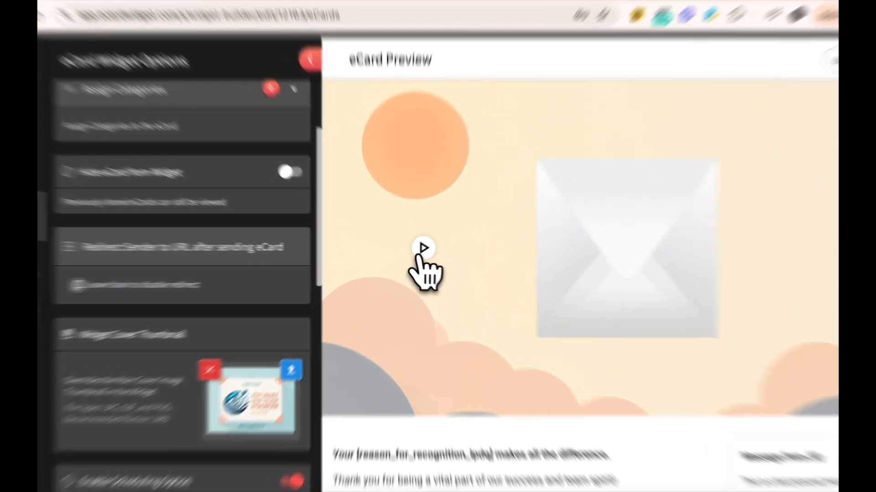
pyautogui.click(415, 252)
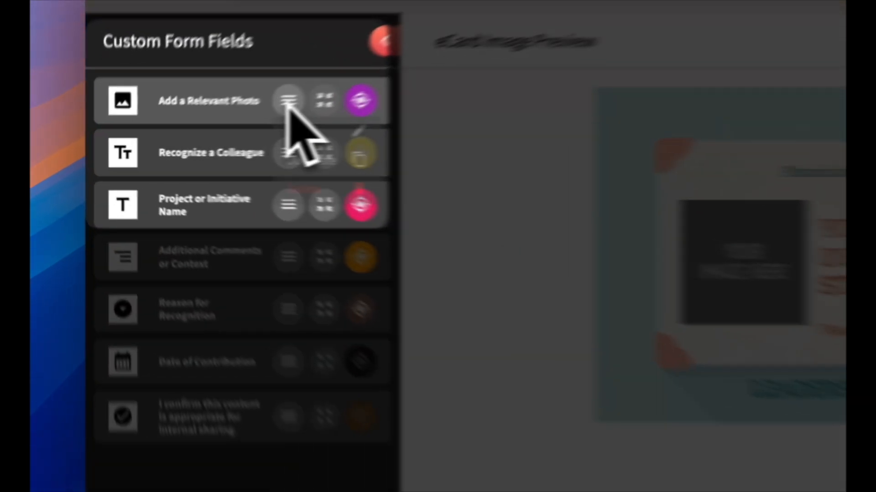
# - Give the Add a Relevant Photo field an uploaded screenshot as its default image and save
pyautogui.click(173, 136)
pyautogui.click(379, 115)
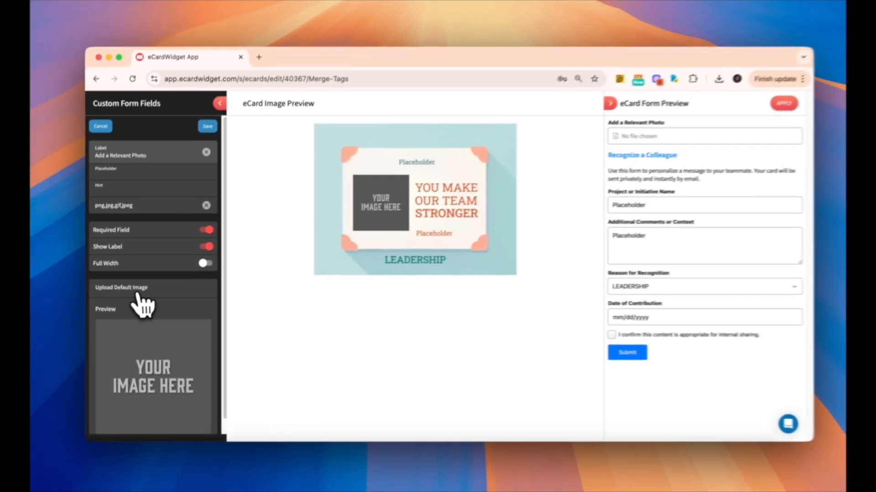
pyautogui.click(190, 295)
pyautogui.doubleClick(242, 80)
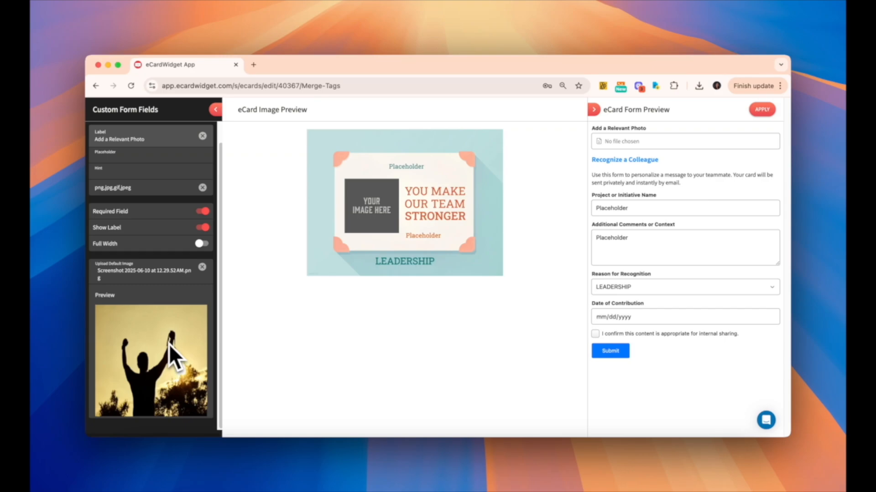
pyautogui.scroll(2, 177, 362)
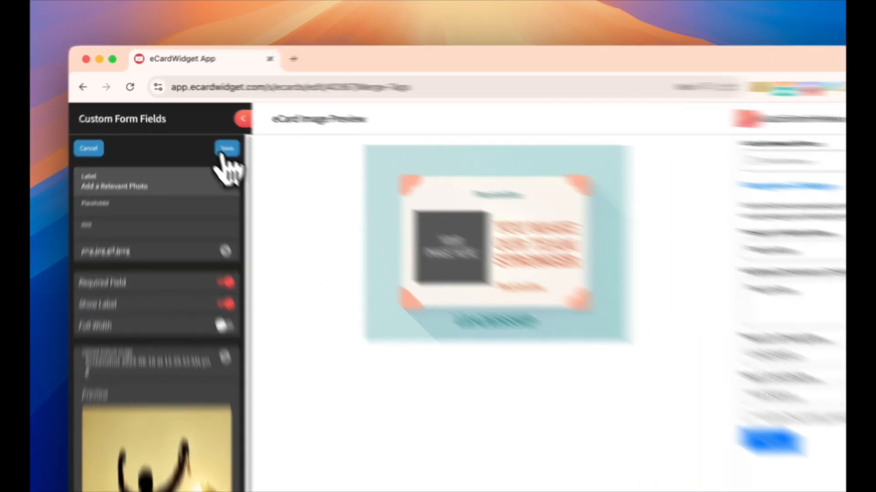
pyautogui.click(224, 152)
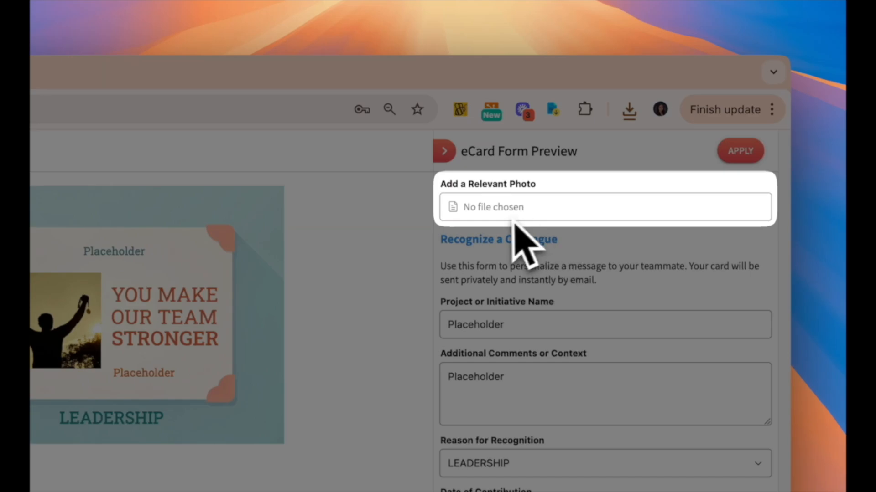
# - Upload female.jpg in the form preview and enlarge the crop box around the portrait
pyautogui.click(567, 215)
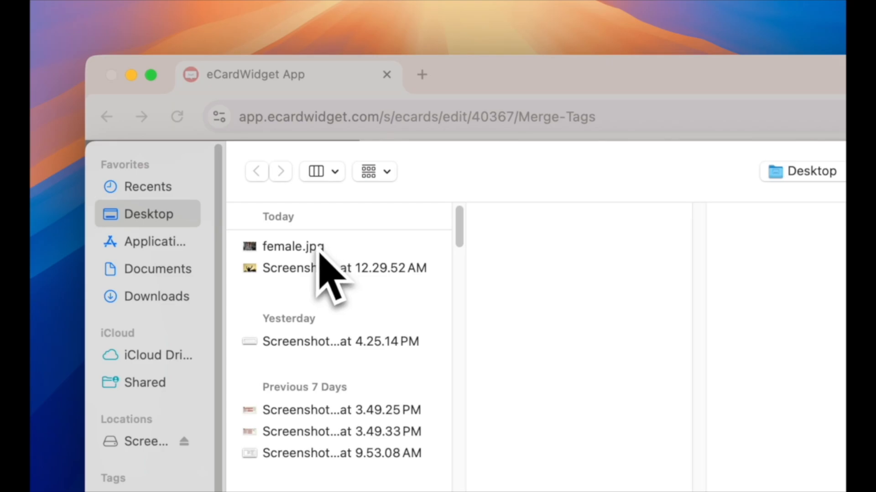
pyautogui.doubleClick(319, 252)
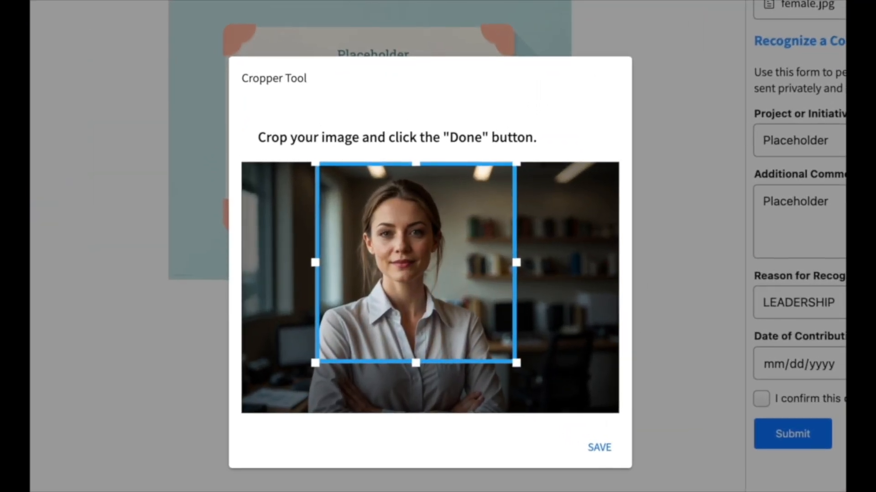
pyautogui.moveTo(427, 268); pyautogui.dragTo(423, 267)
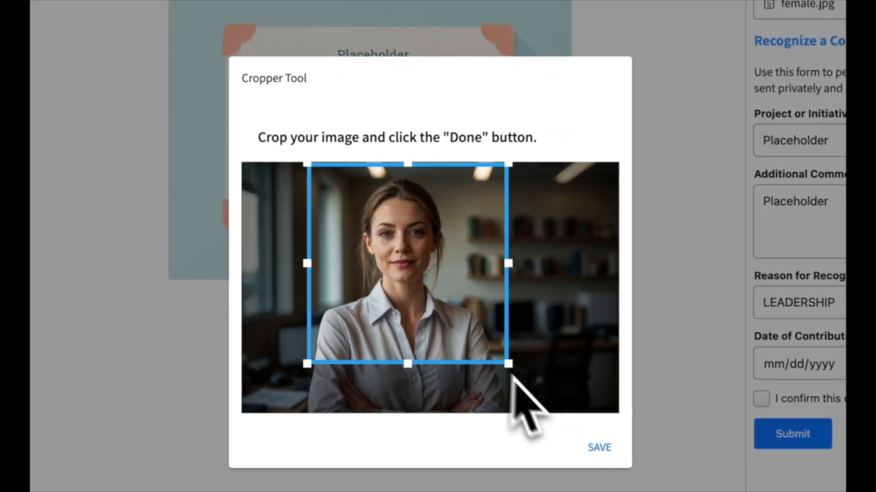
pyautogui.moveTo(513, 369); pyautogui.dragTo(542, 450)
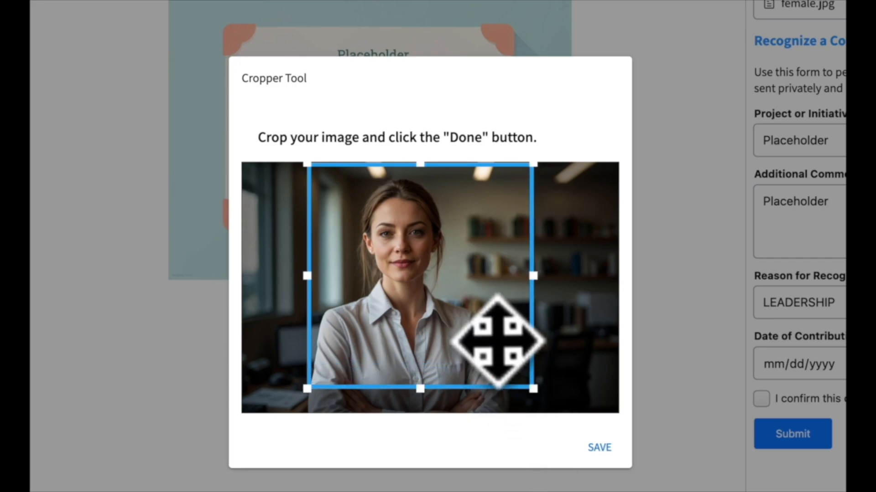
pyautogui.moveTo(499, 348); pyautogui.dragTo(478, 348)
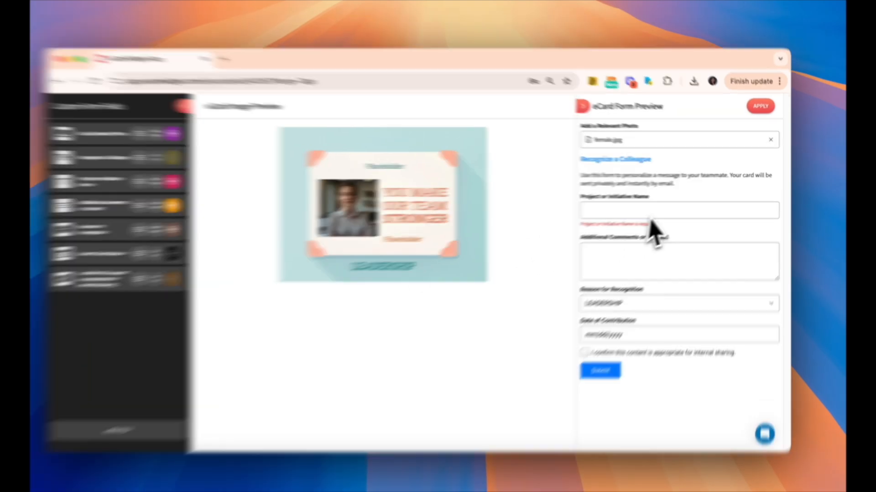
# - Enter Globe as Project Name, Hi! as Additional Comments, and choose RELIABILITY as the reason
pyautogui.click(673, 208)
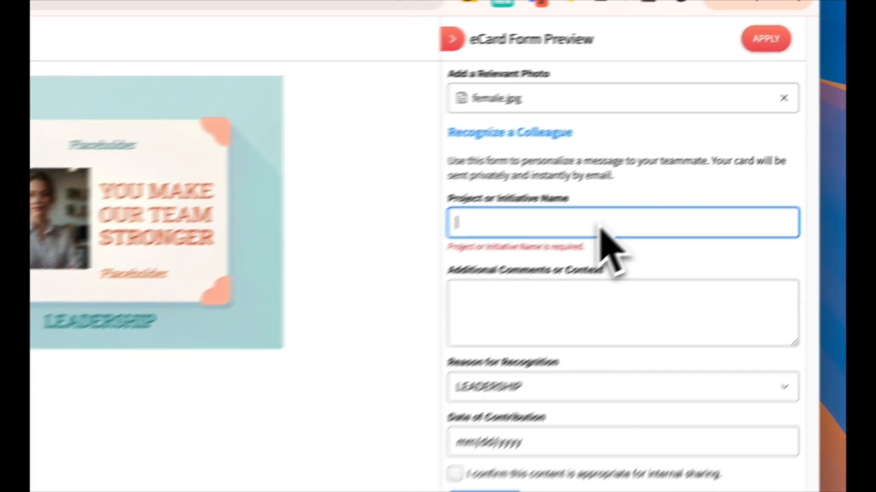
pyautogui.write('Globe')
pyautogui.click(599, 308)
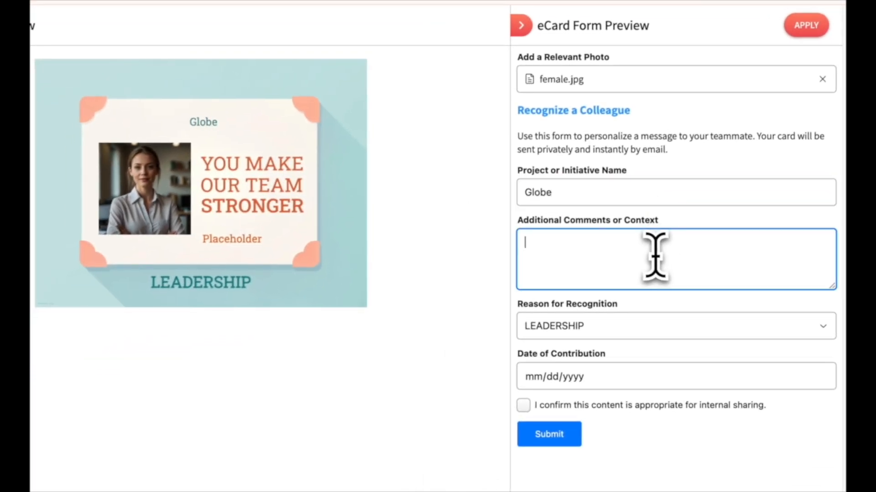
pyautogui.write('Hi!')
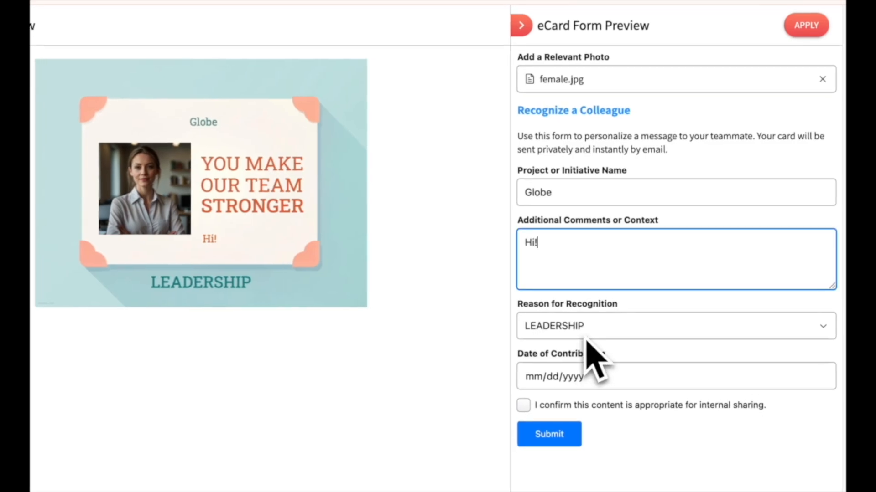
pyautogui.click(657, 296)
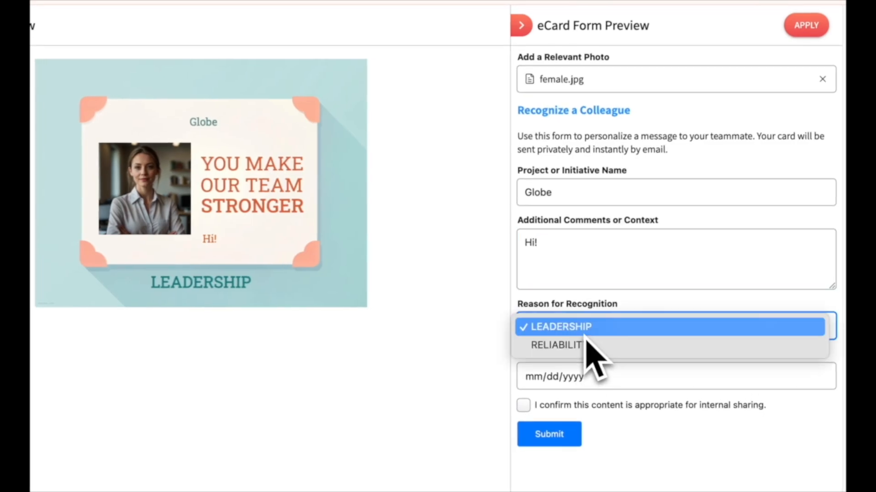
pyautogui.click(585, 345)
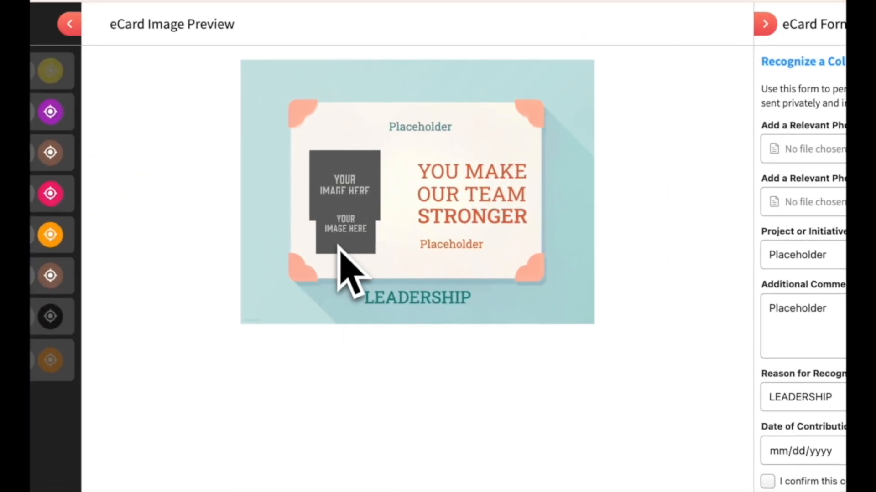
# - Move the second YOUR IMAGE HERE box right and select the bottom Placeholder text
pyautogui.moveTo(337, 230); pyautogui.dragTo(367, 223)
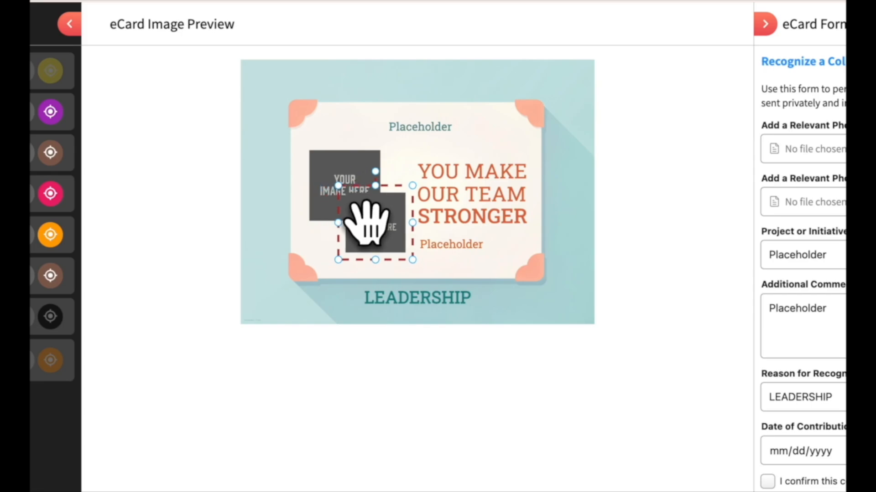
pyautogui.click(453, 245)
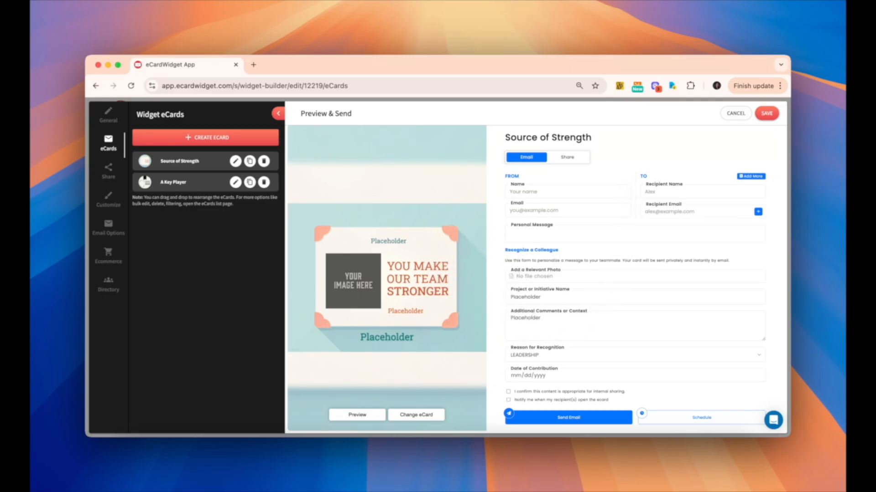
# - Fill in the sender's e-mail, the recipient's name and the recipient's e-mail
pyautogui.click(567, 189)
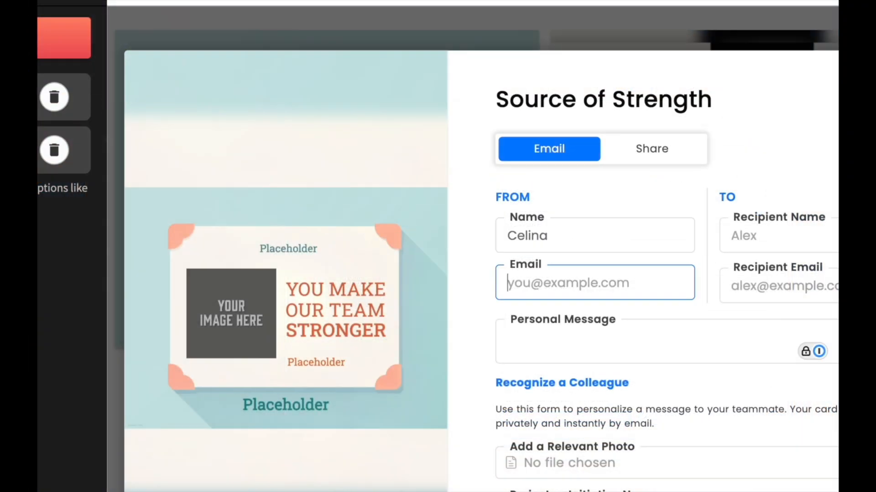
pyautogui.press('Tab')
pyautogui.write('Celina')
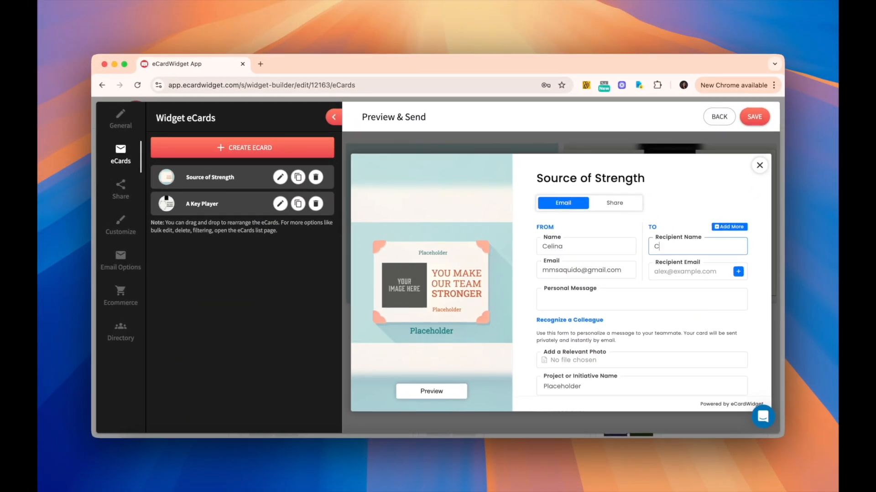
pyautogui.press('Tab')
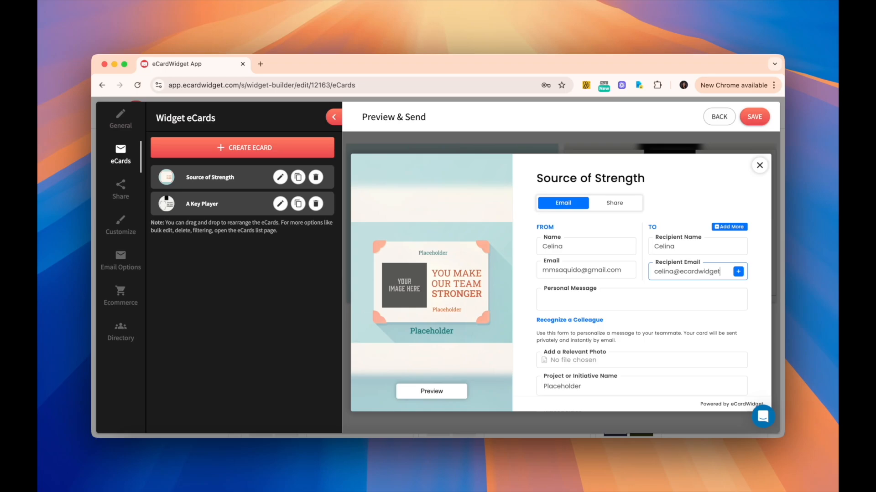
pyautogui.press('Tab')
# - Attach SAMPLE.png as the card's relevant photo
pyautogui.scroll(-2, 641, 282)
pyautogui.click(641, 271)
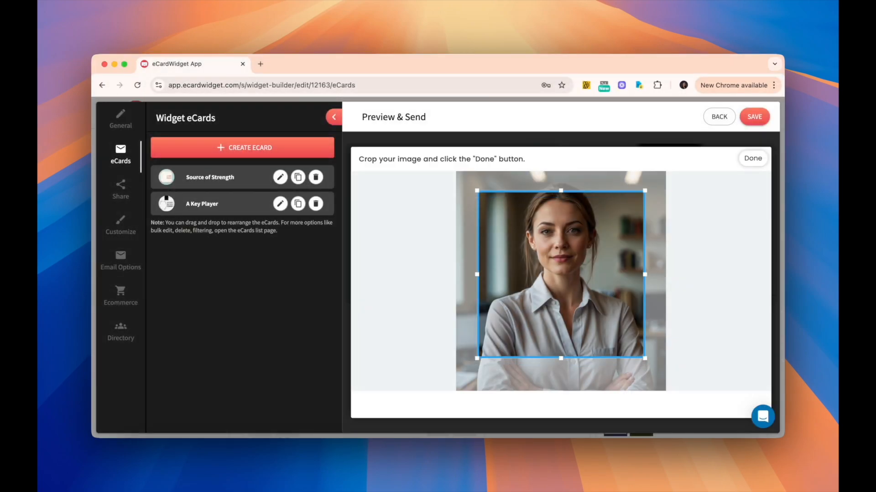
pyautogui.click(752, 156)
pyautogui.scroll(-1, 641, 282)
# - Enter Project GLOBAL and the comment 'Project boosted conversion by 23%. Kudos!'
pyautogui.click(641, 267)
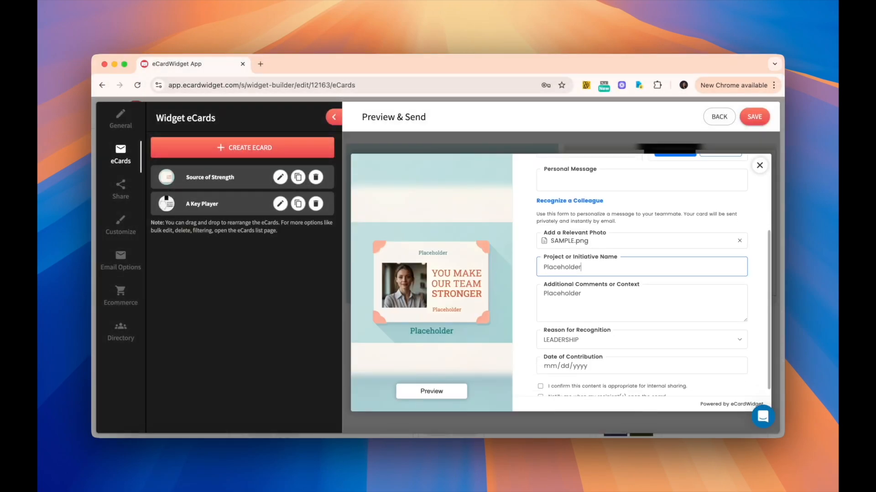
pyautogui.write('Project GK')
pyautogui.press('BackSpace')
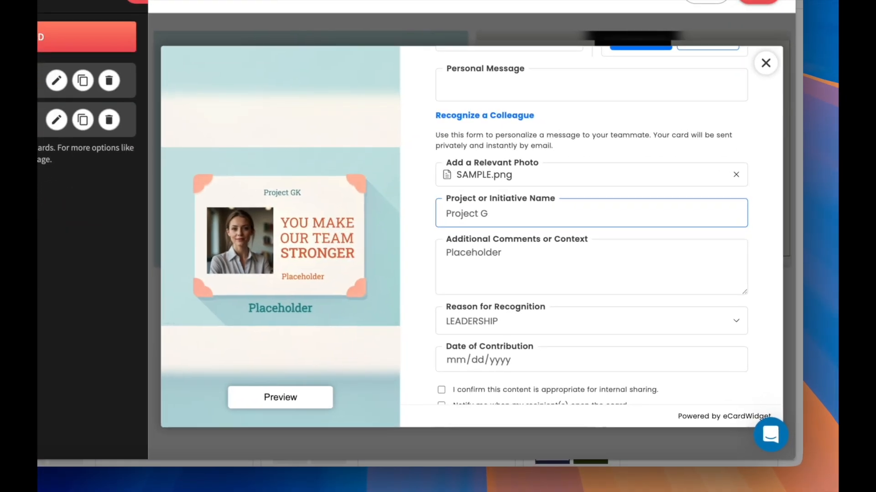
pyautogui.write('LOBAL')
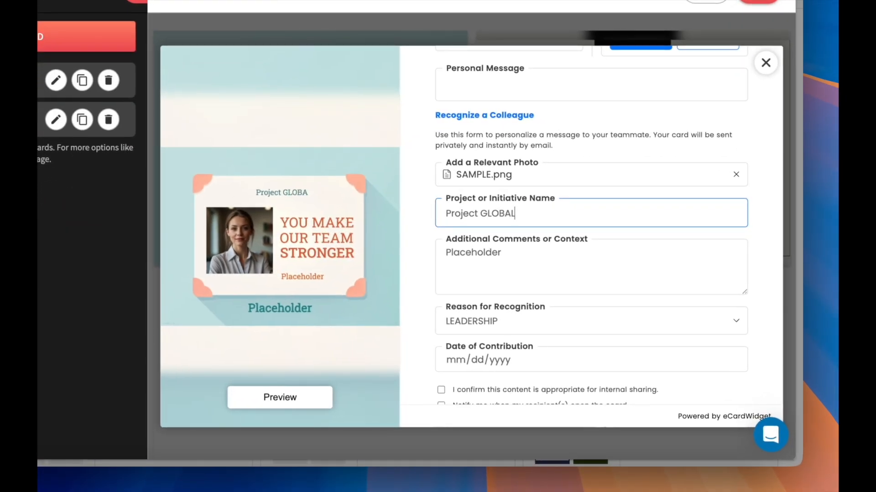
pyautogui.press('Tab')
pyautogui.write('Project boosted conversion by 23%. Kudos!')
# - Choose RELIABILITY, set the date to 03/25/2025, and tick the internal-sharing confirmation
pyautogui.scroll(-1, 608, 225)
pyautogui.press('Tab')
pyautogui.press('Down')
pyautogui.press('Down')
pyautogui.press('Return')
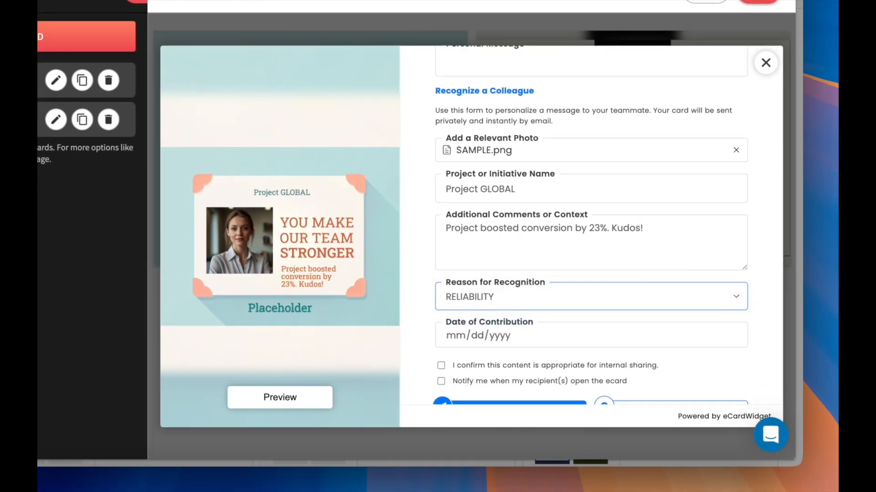
pyautogui.press('Tab')
pyautogui.write('3252025')
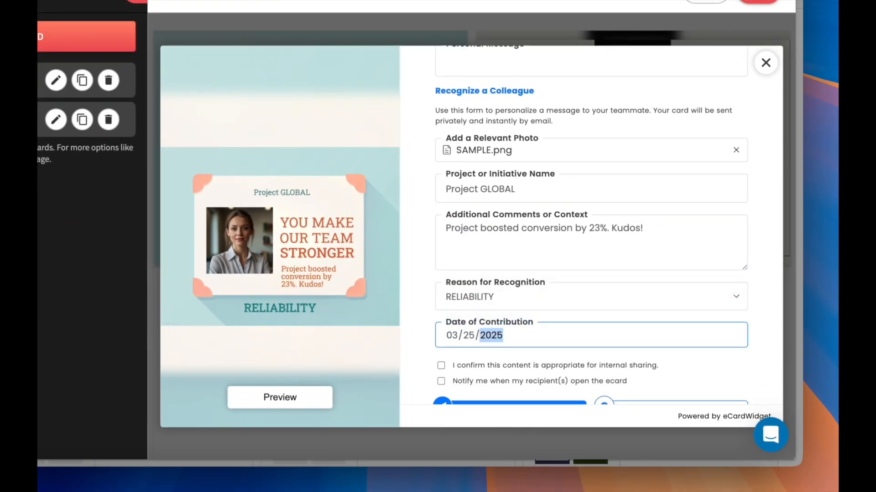
pyautogui.click(441, 366)
pyautogui.scroll(-1, 591, 228)
pyautogui.scroll(5, 591, 228)
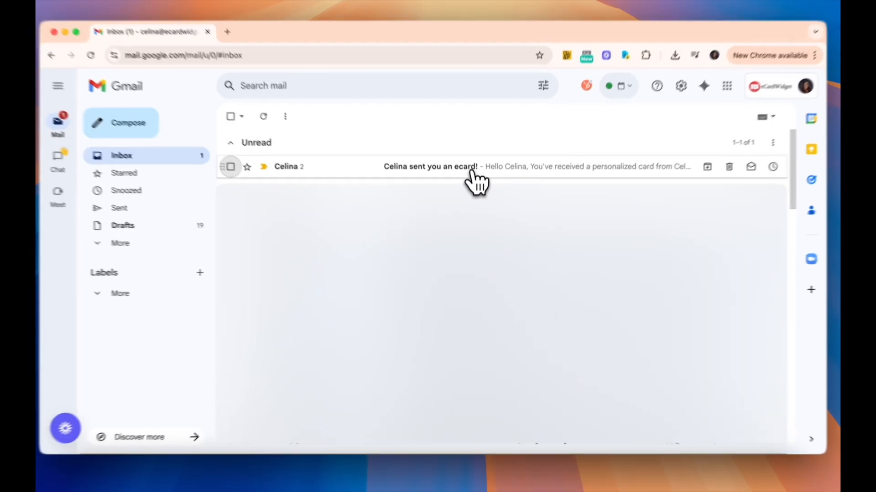
# - Open the received ecard e-mail and reveal the card from its envelope
pyautogui.click(470, 186)
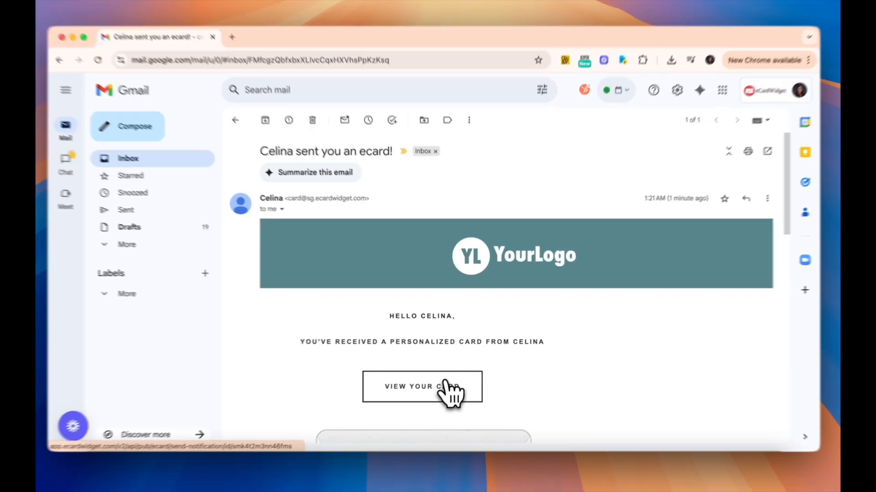
pyautogui.click(441, 394)
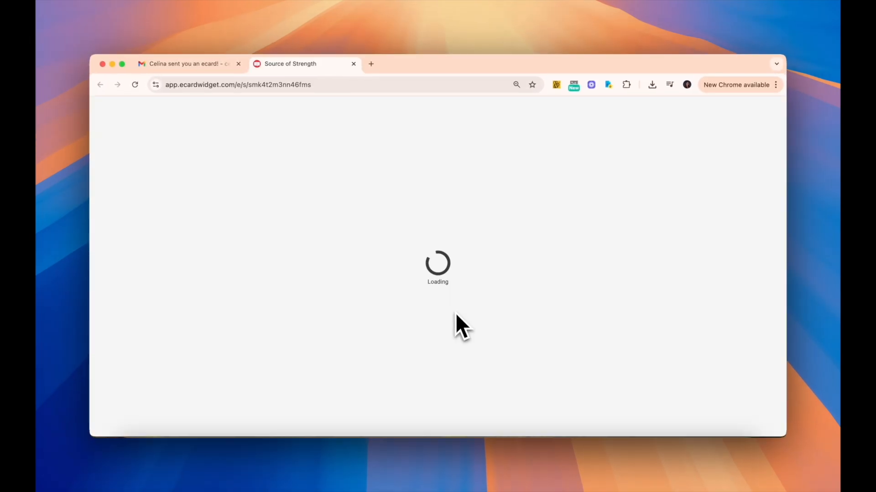
pyautogui.click(438, 233)
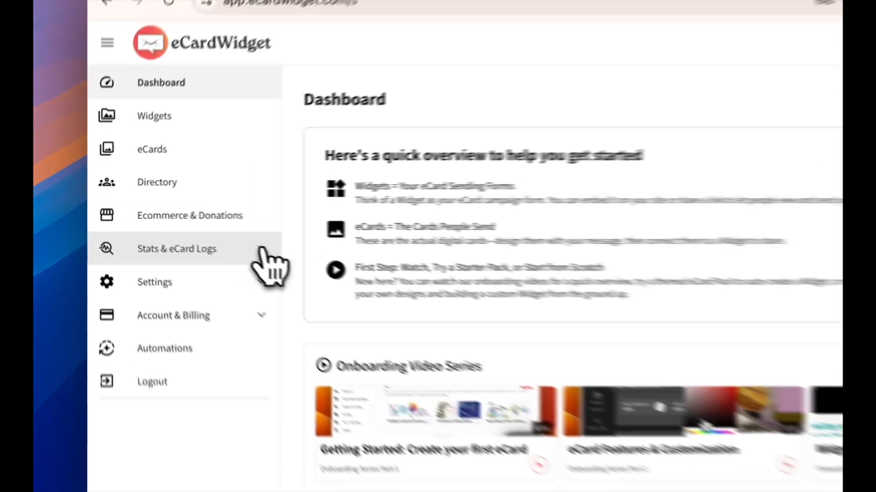
# - Export the Real-Time eCard Logs as export.csv and open it in Excel
pyautogui.click(194, 280)
pyautogui.click(260, 330)
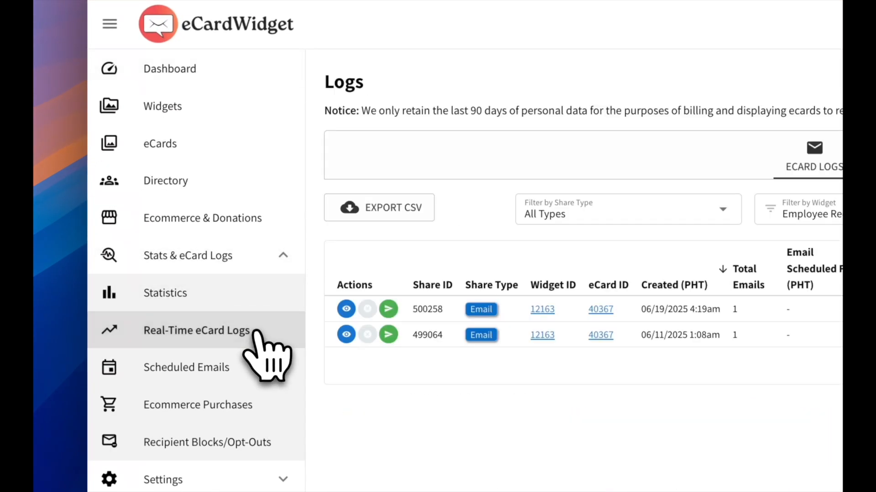
pyautogui.click(387, 220)
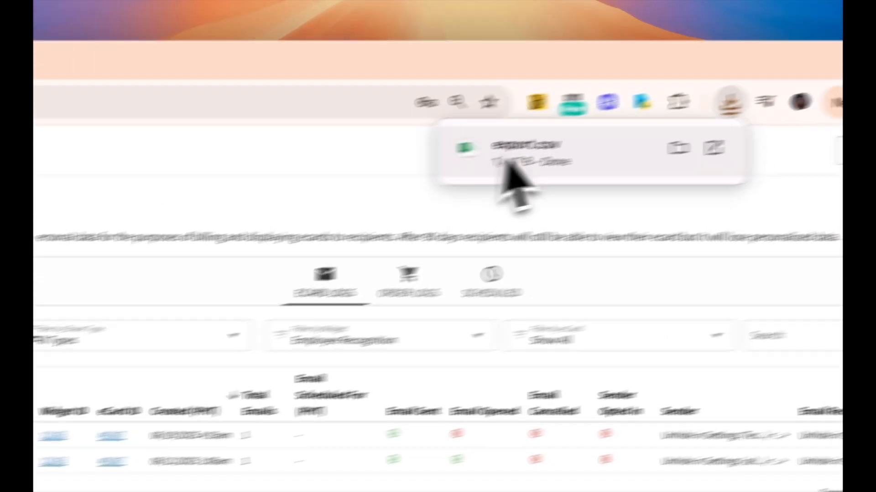
pyautogui.click(507, 158)
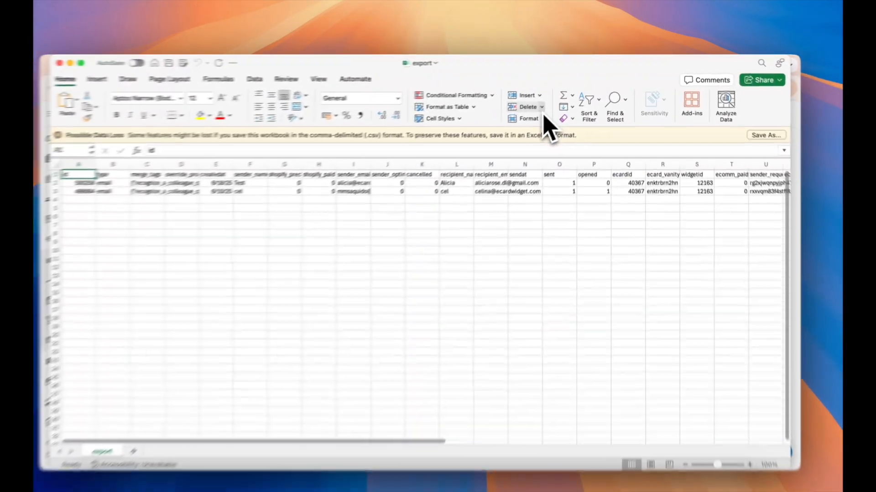
pyautogui.hscroll(10, 465, 196)
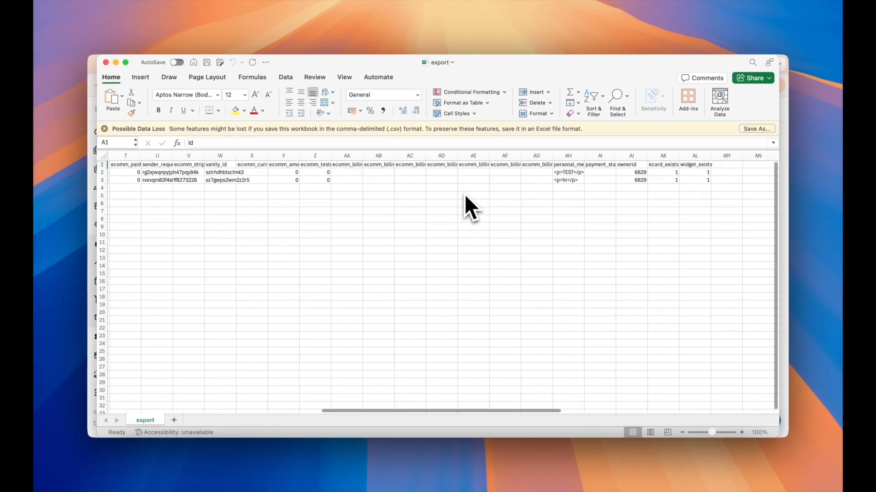
pyautogui.hscroll(-10, 464, 195)
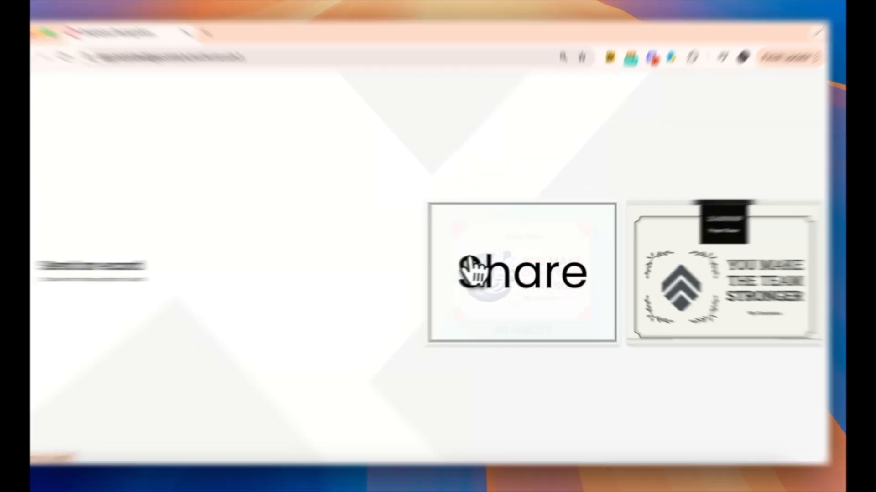
# - Open the Source of Strength card form and review its fields
pyautogui.click(499, 271)
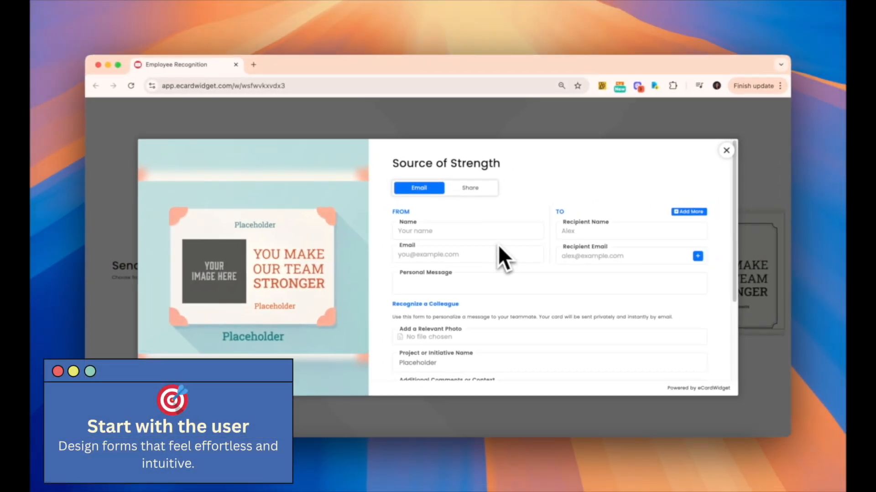
pyautogui.scroll(-3, 489, 243)
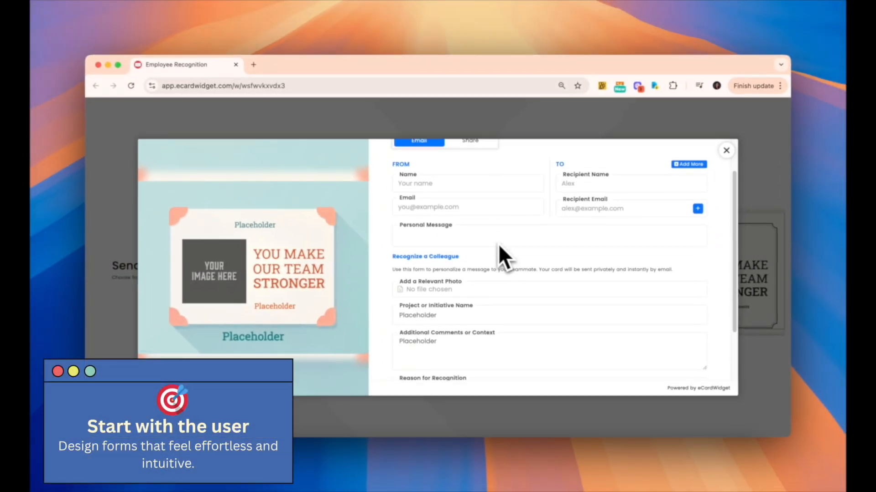
pyautogui.scroll(-1, 499, 246)
pyautogui.scroll(-5, 498, 245)
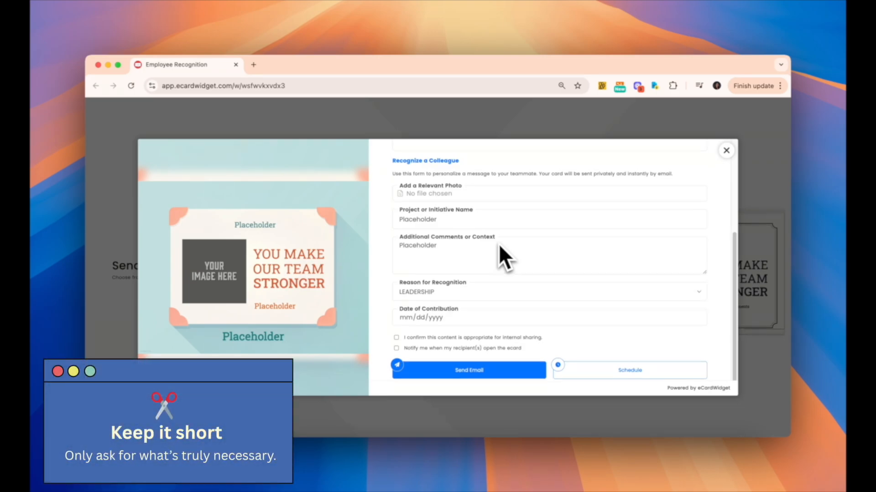
pyautogui.scroll(8, 499, 244)
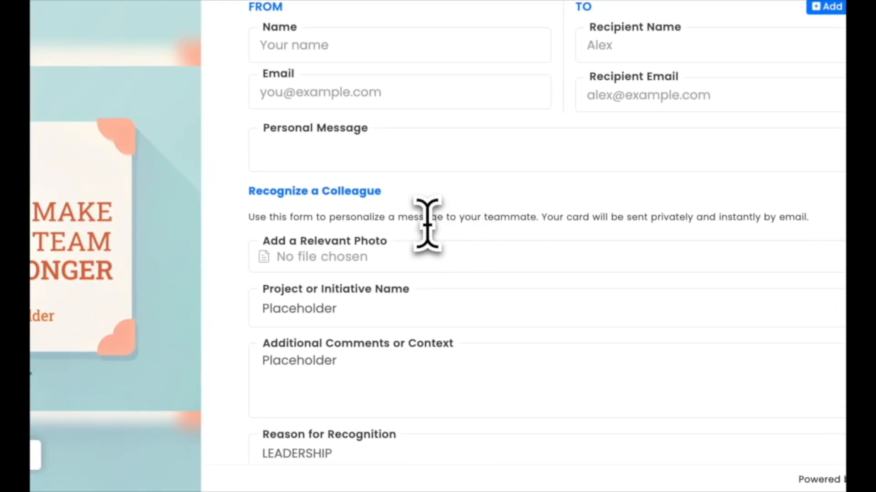
pyautogui.tripleClick(481, 320)
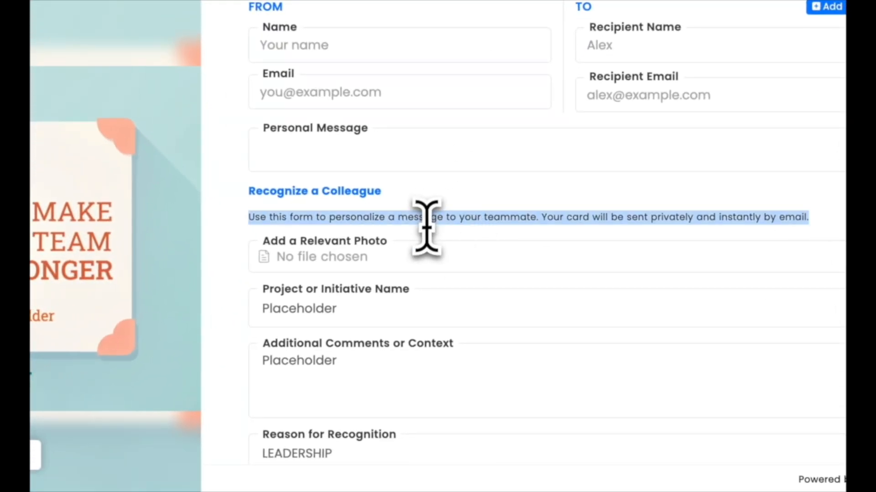
pyautogui.click(420, 307)
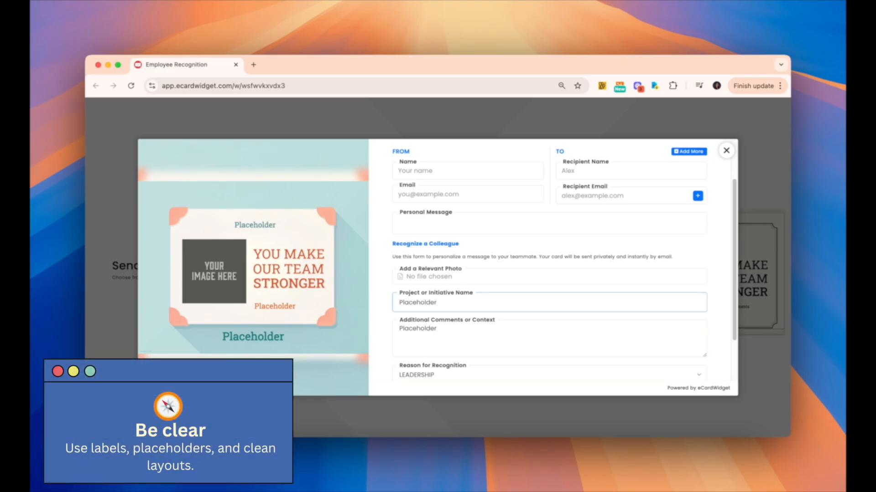
# - Tick the internal-sharing confirmation and choose RELIABILITY as the recognition reason
pyautogui.scroll(-3, 482, 313)
pyautogui.click(454, 335)
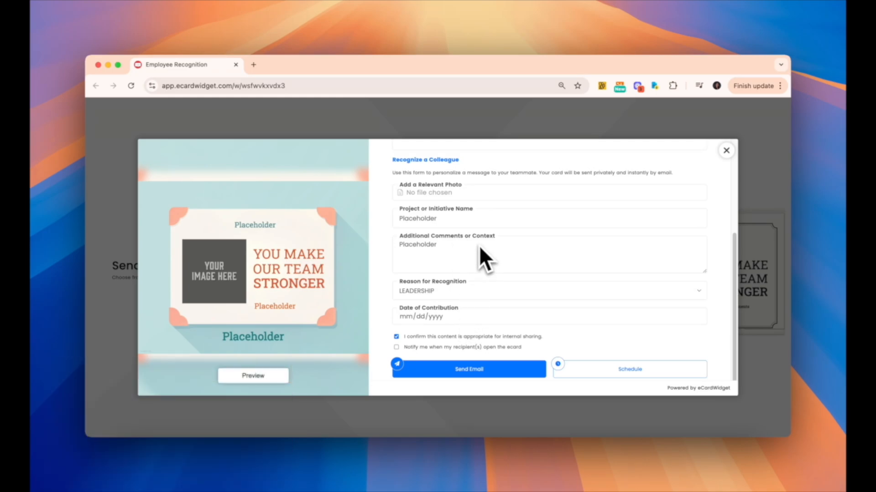
pyautogui.click(474, 291)
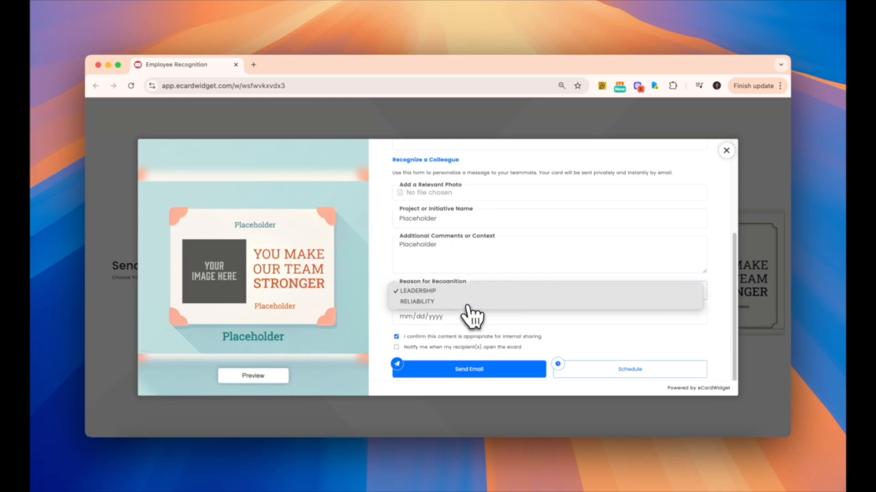
pyautogui.click(473, 302)
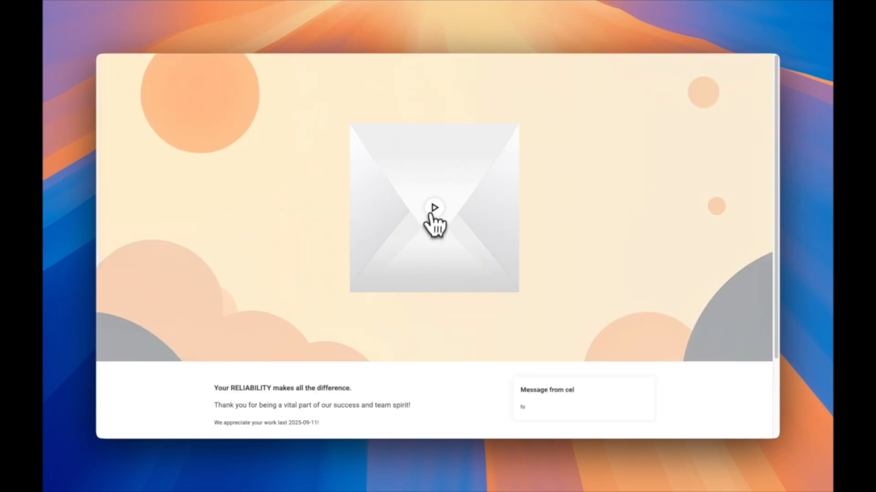
# - Reveal the delivered GLOBE card from its envelope and pick a recognition reason in its form
pyautogui.click(434, 220)
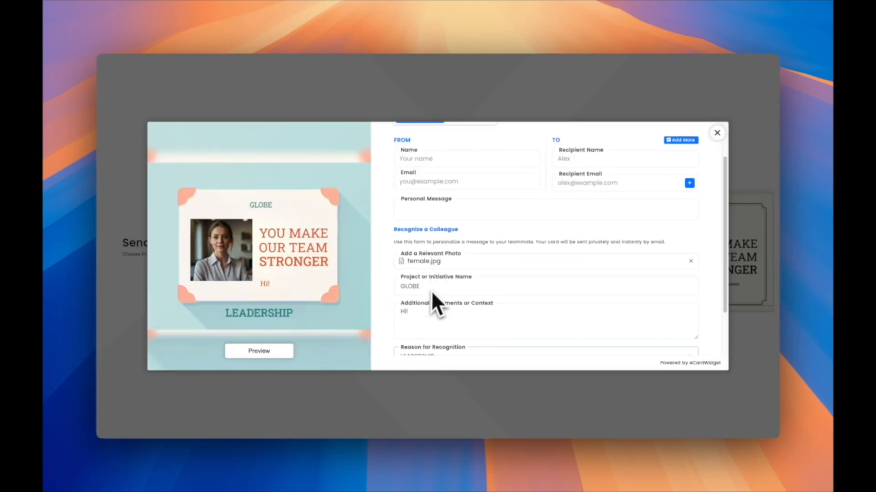
pyautogui.scroll(-3, 434, 303)
pyautogui.click(431, 267)
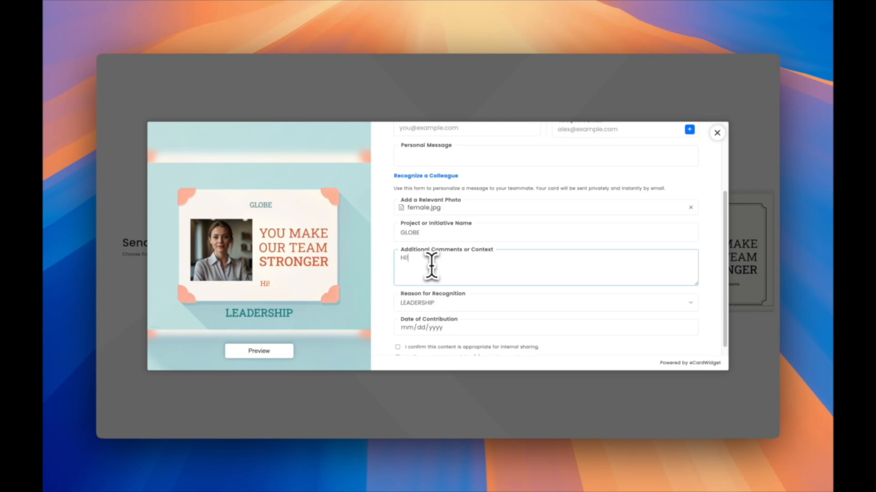
pyautogui.click(441, 305)
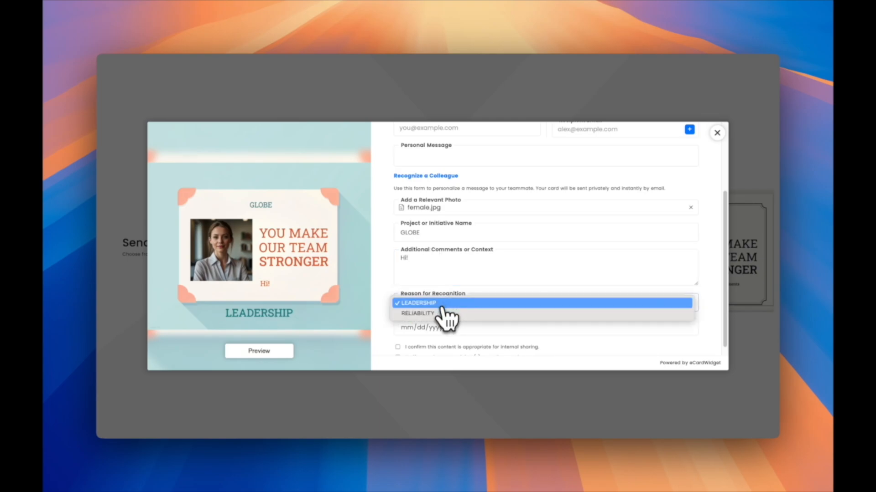
pyautogui.click(445, 320)
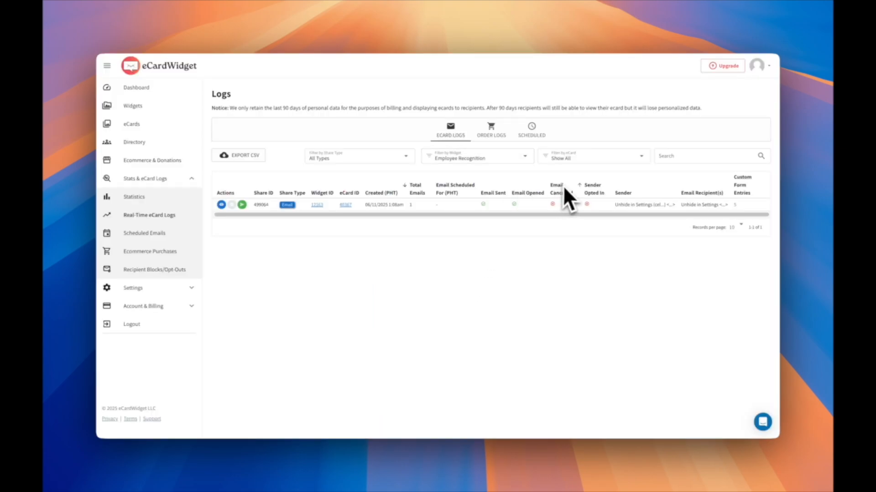
# - Review the sent card's custom form entries, then scroll through the Interactive Showcase examples
pyautogui.click(736, 205)
pyautogui.click(725, 420)
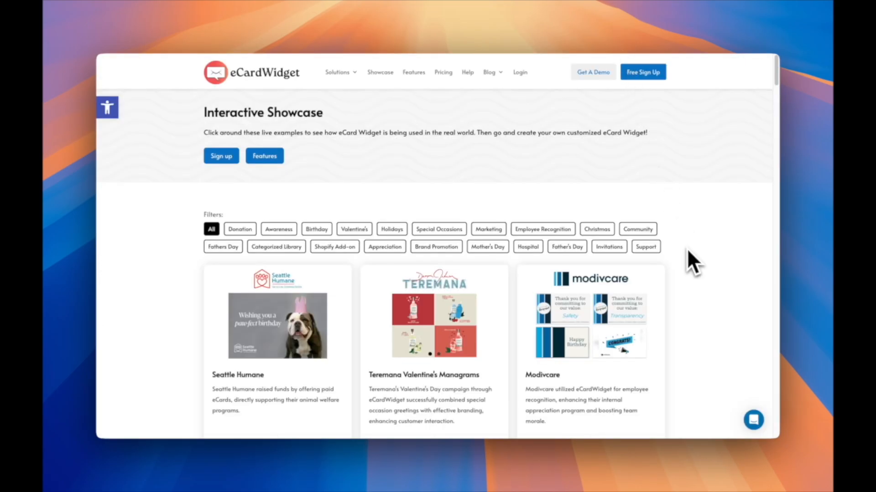
pyautogui.scroll(-12, 687, 250)
pyautogui.scroll(-5, 687, 250)
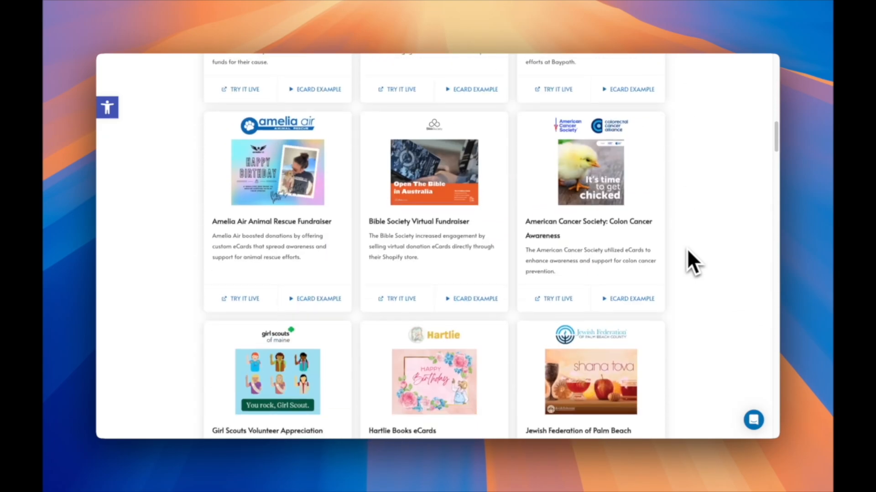